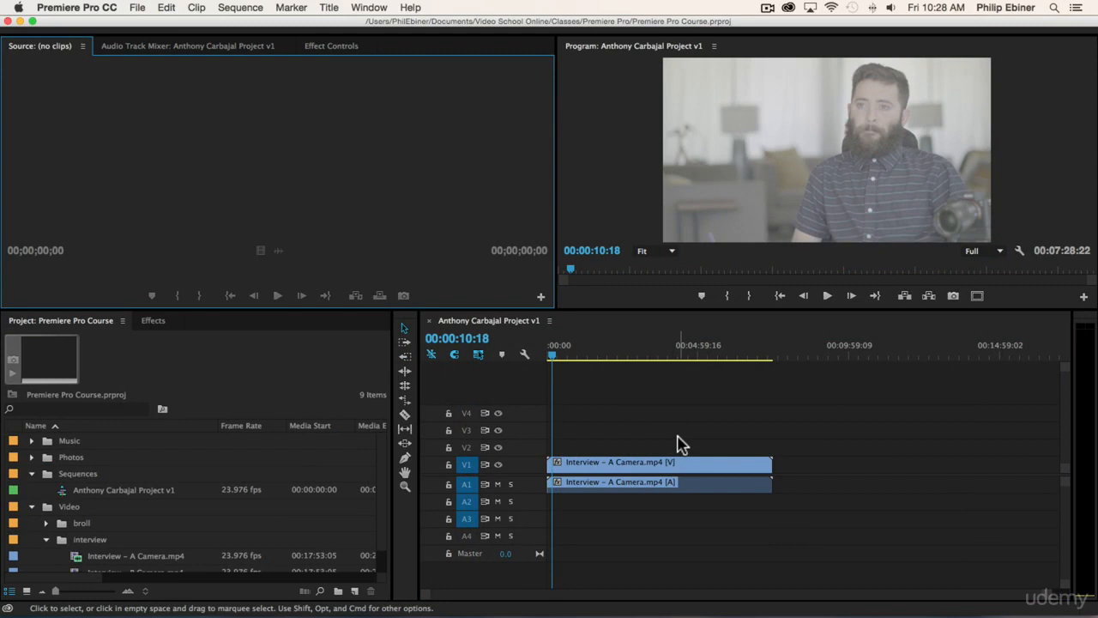
# - Select Interview – B Camera.mp4 in the interview bin of the Project panel
pyautogui.scroll(-1, 174, 485)
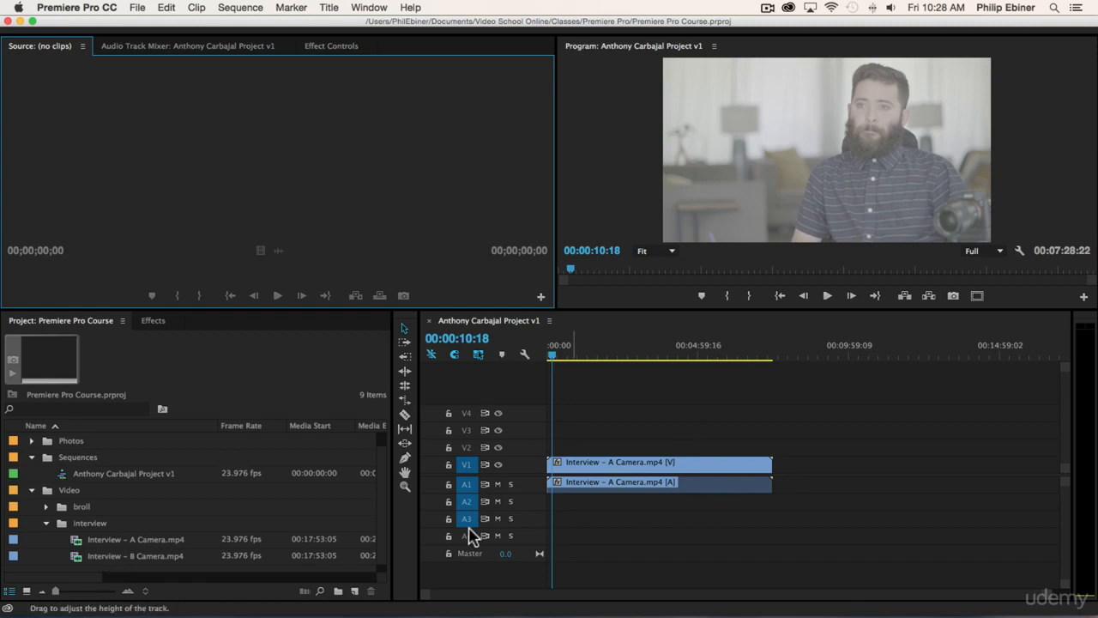
pyautogui.click(140, 558)
# - Drop Interview – B Camera.mp4 onto V1/A1 after the A Camera clip, leaving a gap
pyautogui.moveTo(142, 559); pyautogui.dragTo(588, 399)
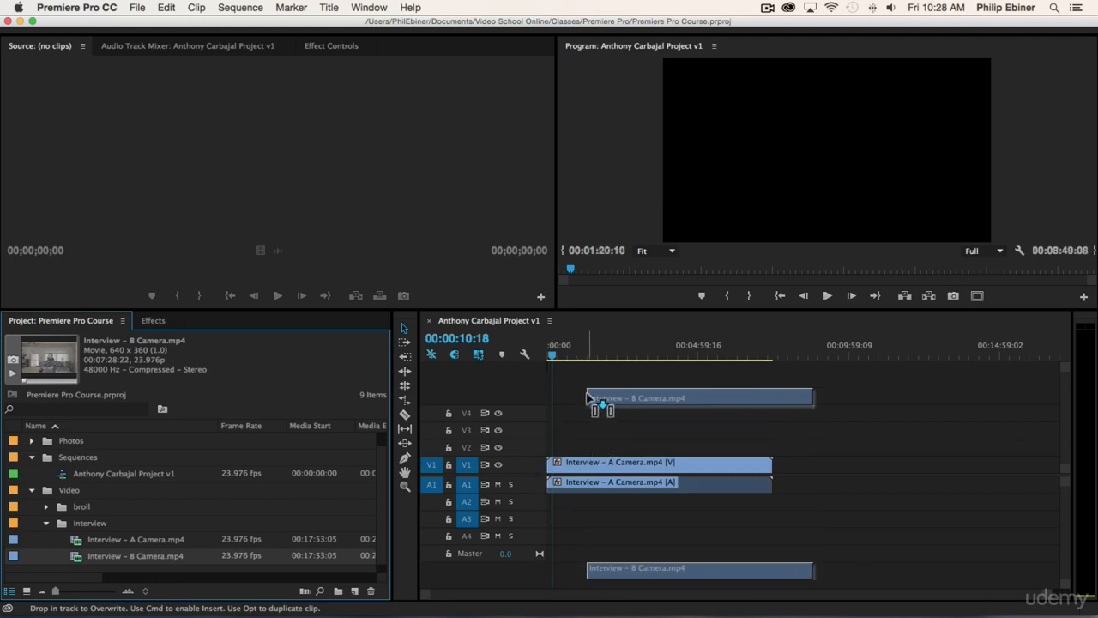
pyautogui.moveTo(589, 397); pyautogui.dragTo(788, 467)
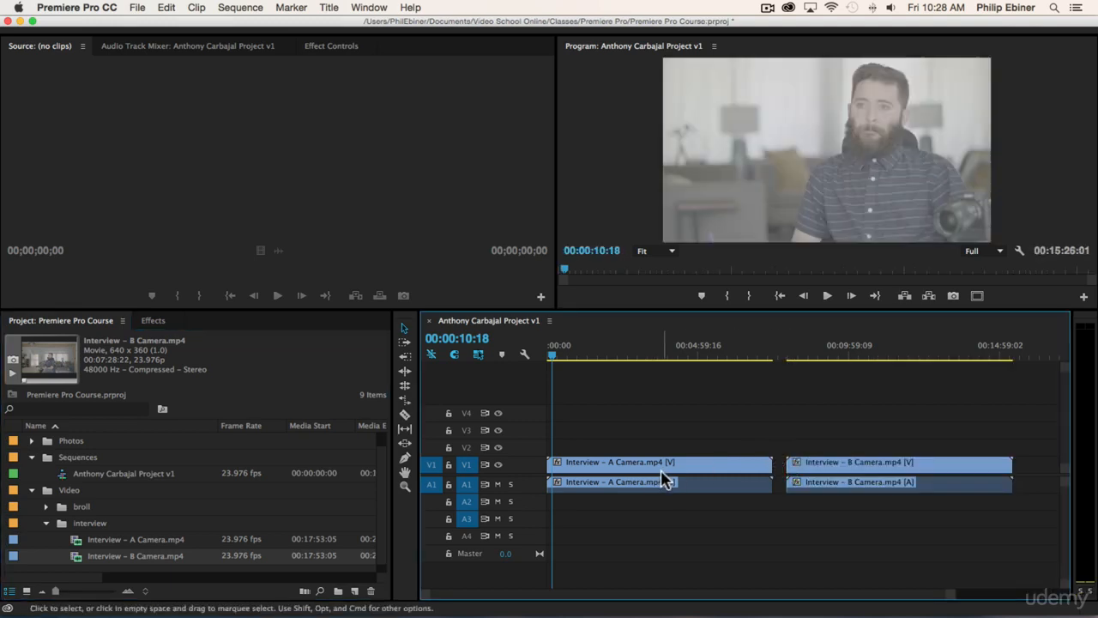
# - Move the A Camera clip up to V2/A2 and slide the B Camera clips toward the sequence start
pyautogui.click(637, 472)
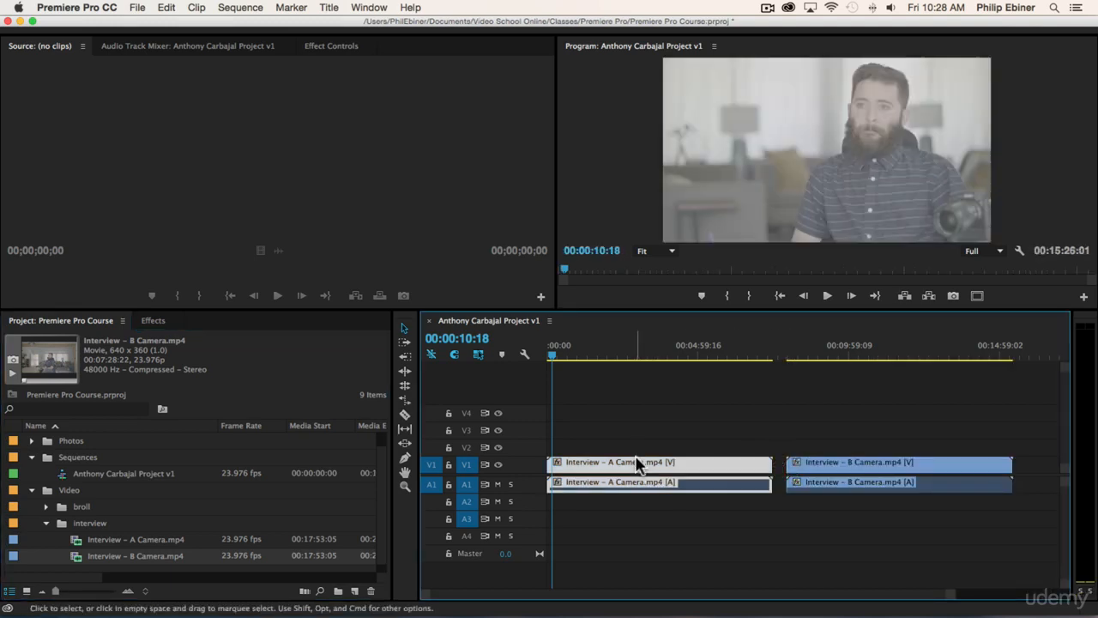
pyautogui.moveTo(630, 462); pyautogui.dragTo(632, 447)
pyautogui.moveTo(590, 483); pyautogui.dragTo(591, 500)
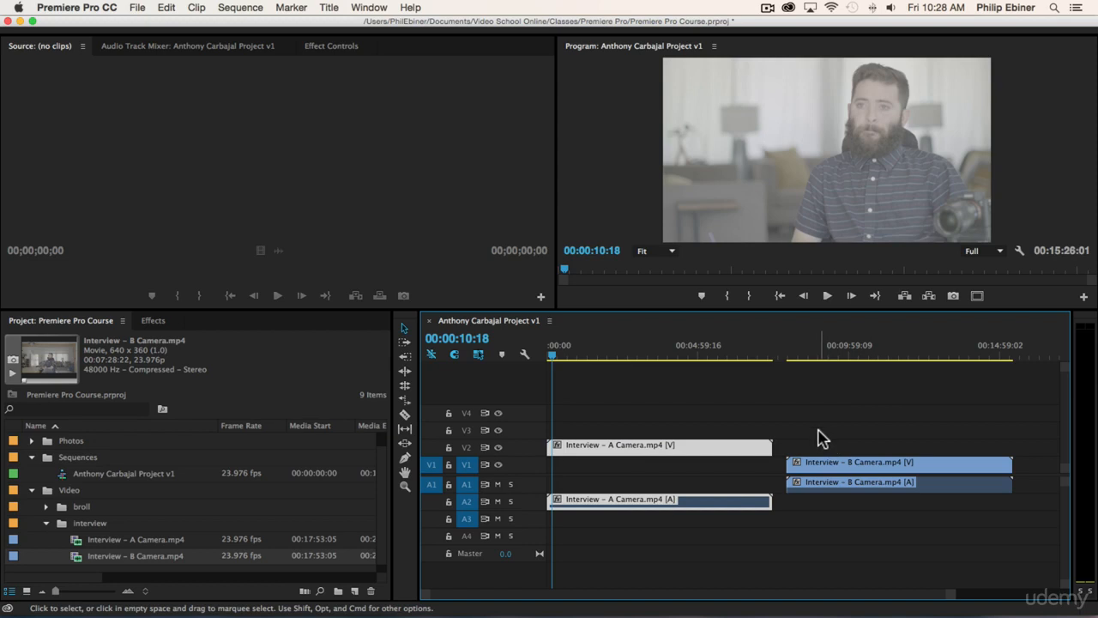
pyautogui.click(823, 463)
pyautogui.moveTo(853, 468); pyautogui.dragTo(639, 467)
pyautogui.click(573, 352)
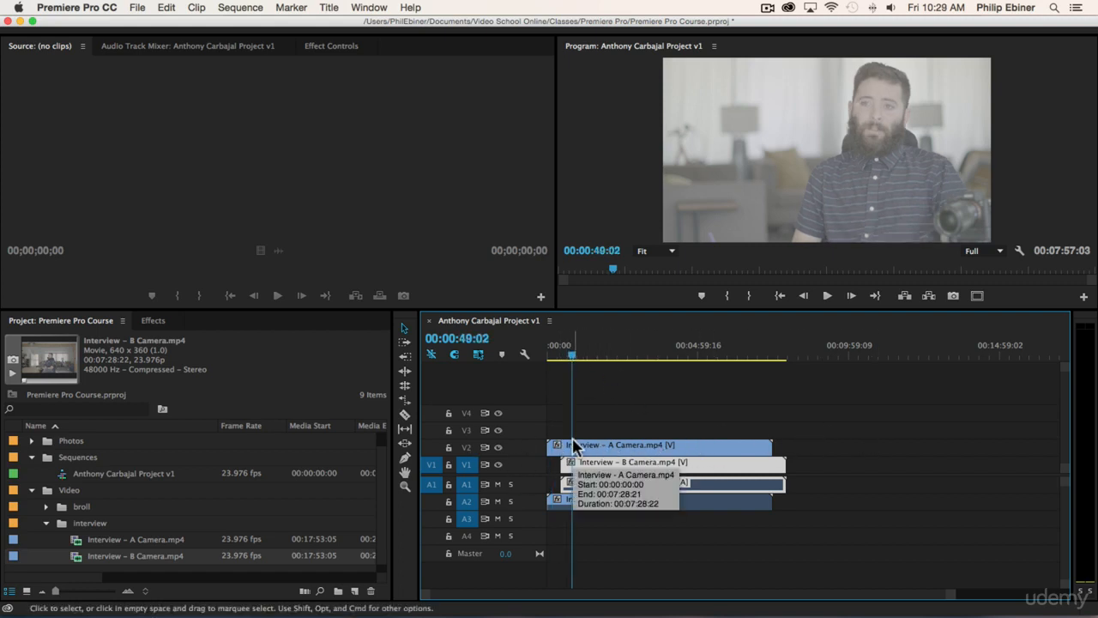
# - Toggle V2's visibility to compare the two camera angles, then zoom the timeline in
pyautogui.click(498, 448)
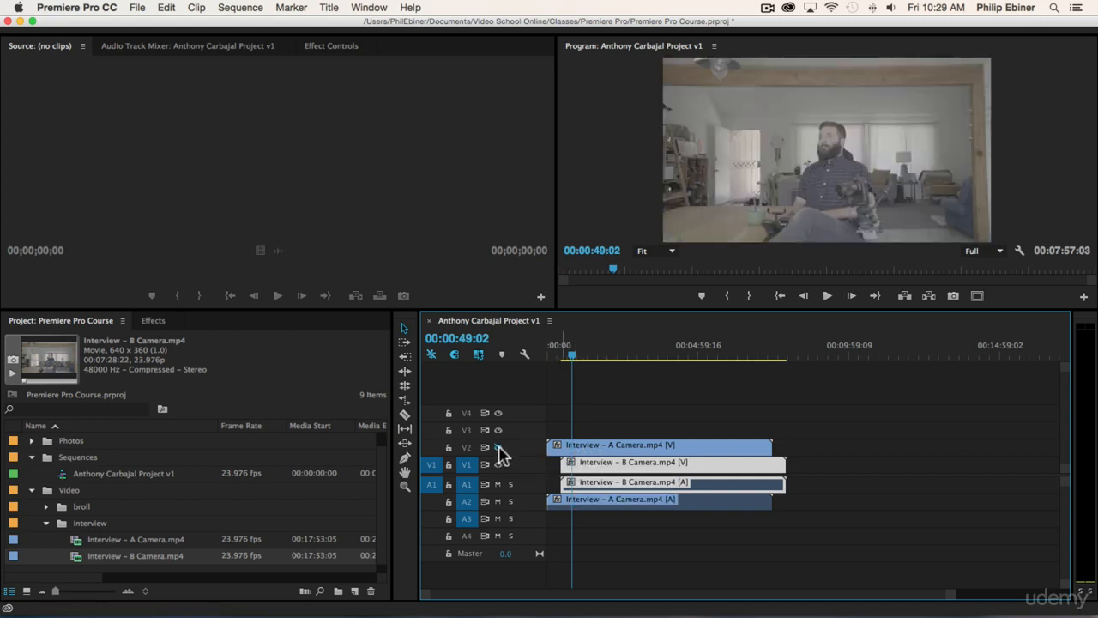
pyautogui.click(499, 448)
pyautogui.click(499, 448)
pyautogui.click(498, 447)
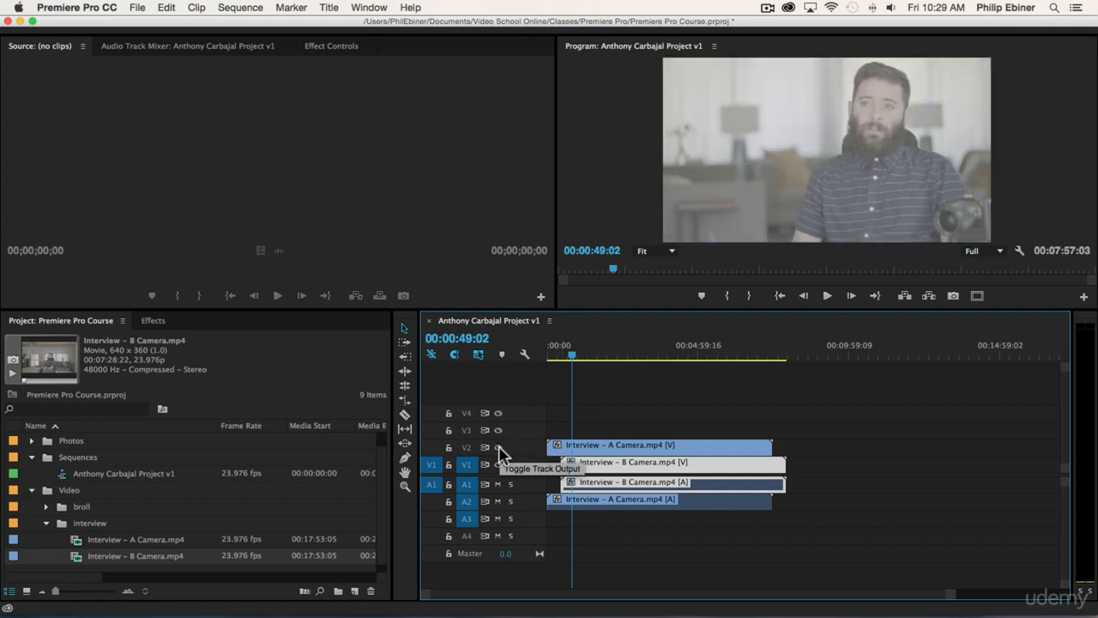
pyautogui.click(608, 443)
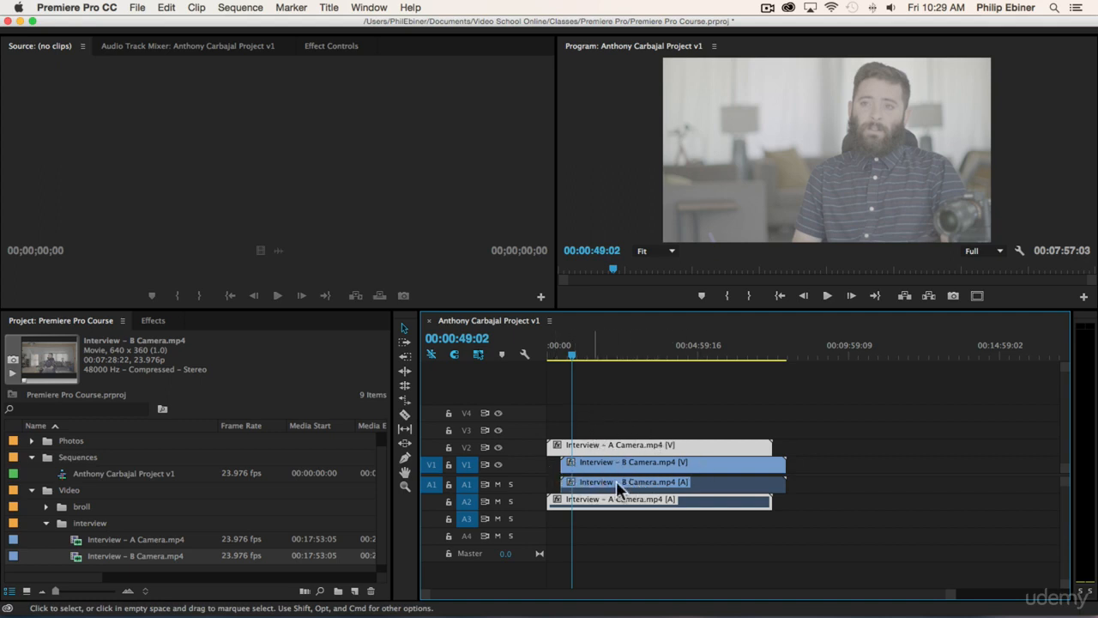
pyautogui.press('=')
pyautogui.press('=')
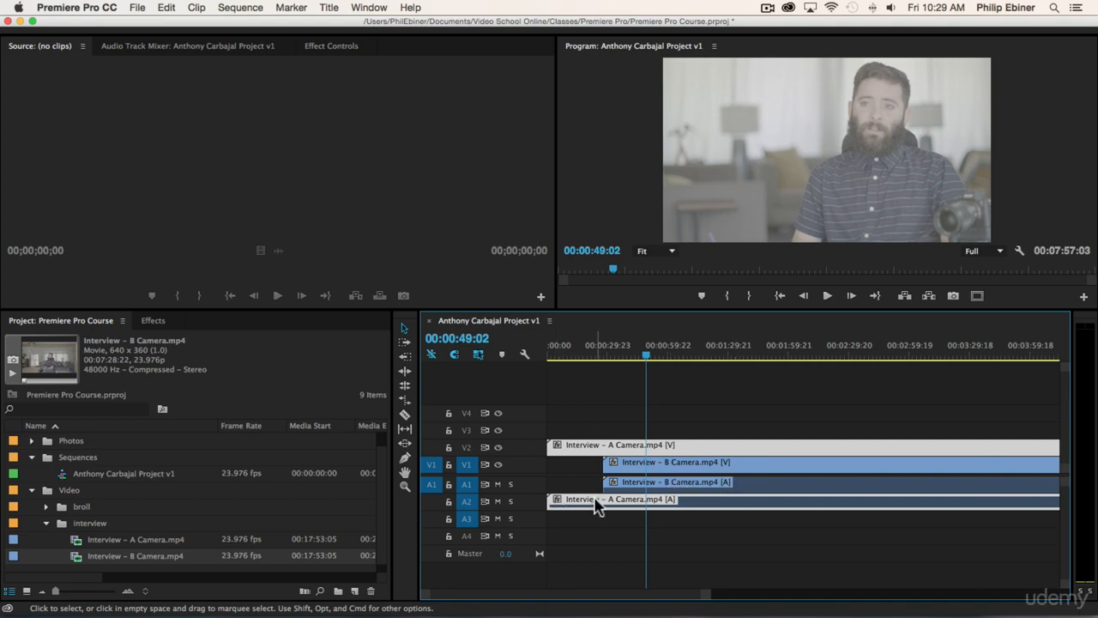
# - Expand the A1 and A2 audio tracks so both cameras' waveforms show
pyautogui.doubleClick(528, 491)
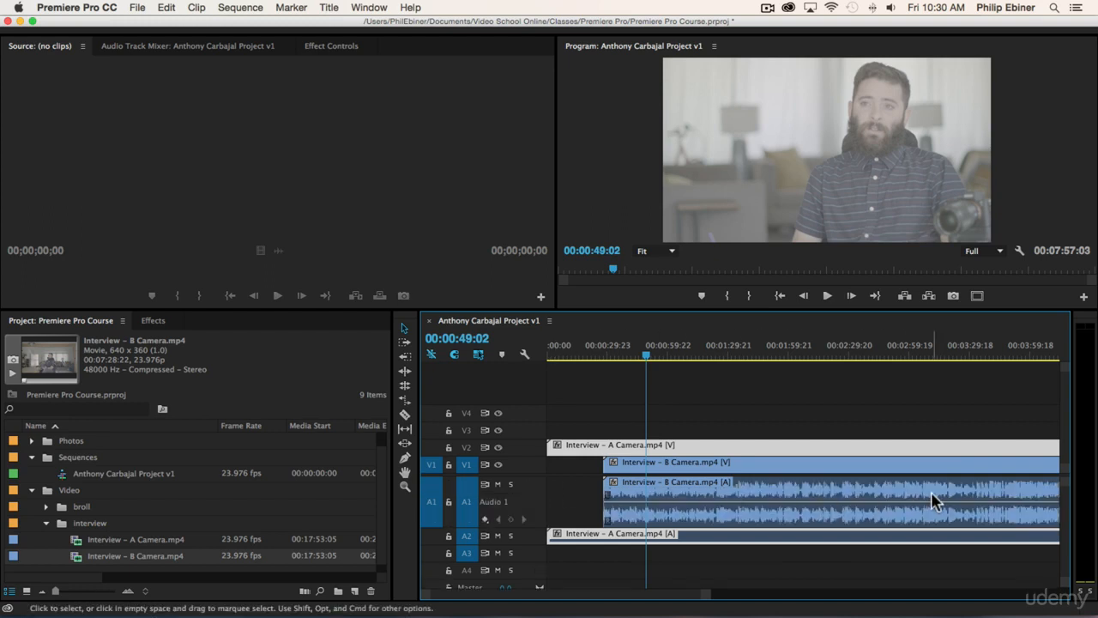
pyautogui.click(558, 381)
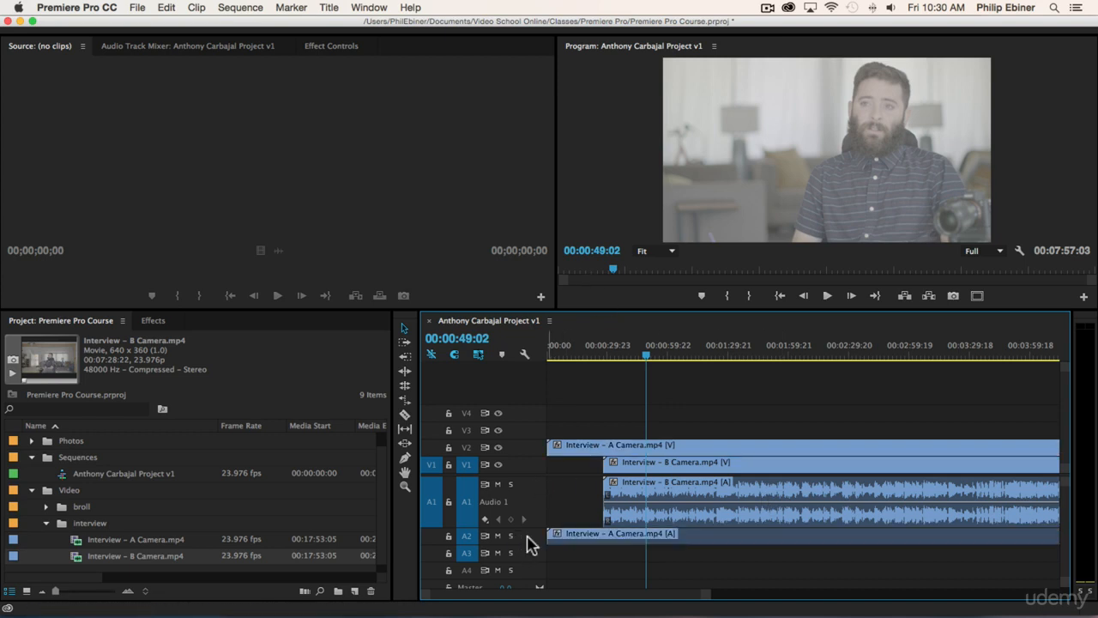
pyautogui.moveTo(527, 545); pyautogui.dragTo(525, 580)
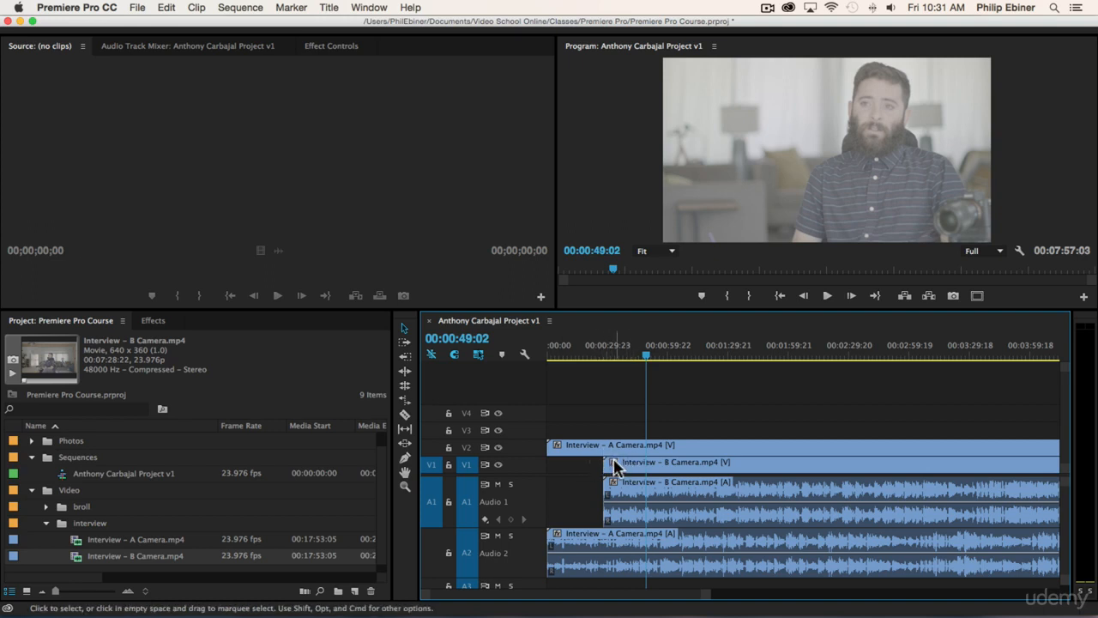
# - Slide the B Camera clip to start at 00:00 with the playhead there, zooming in
pyautogui.moveTo(559, 351); pyautogui.dragTo(527, 351)
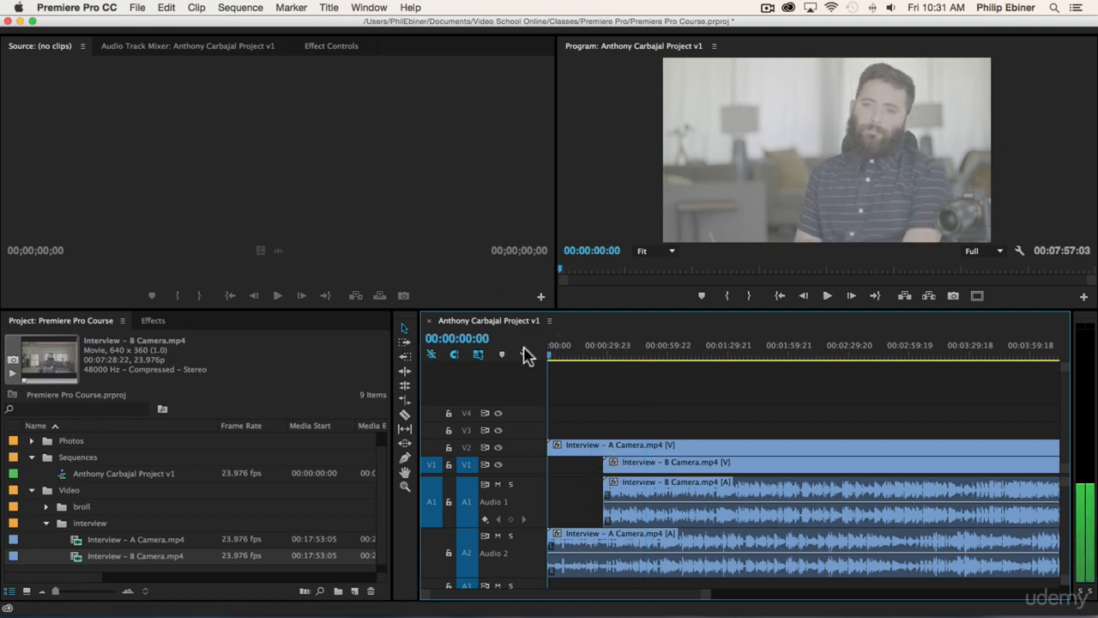
pyautogui.moveTo(640, 460); pyautogui.dragTo(584, 461)
pyautogui.press('=')
pyautogui.press('=')
pyautogui.press('=')
pyautogui.press('=')
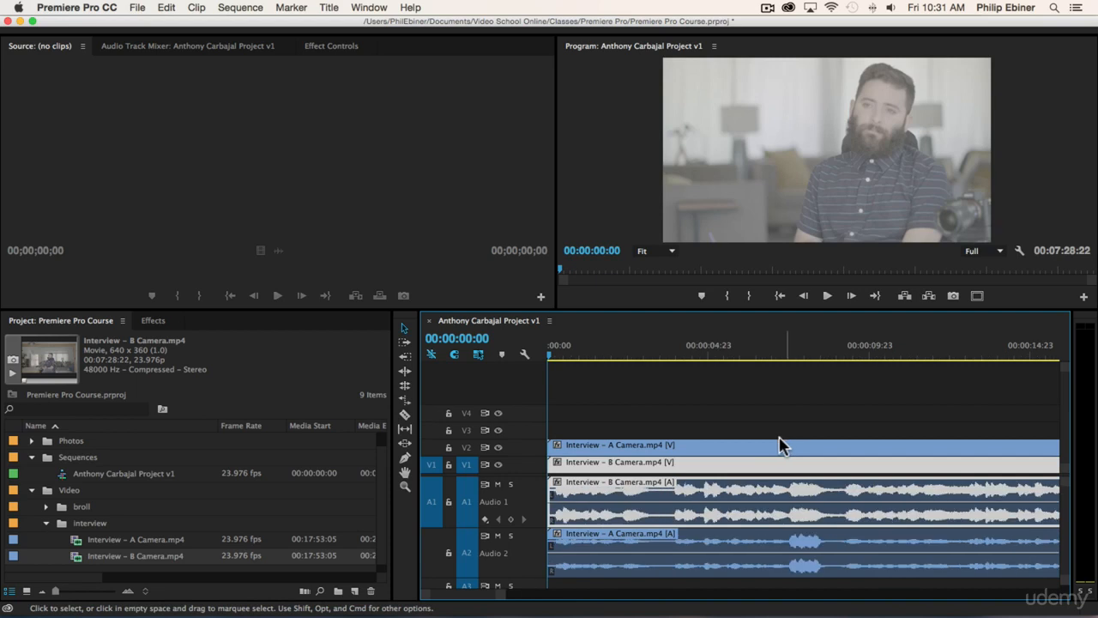
pyautogui.press('=')
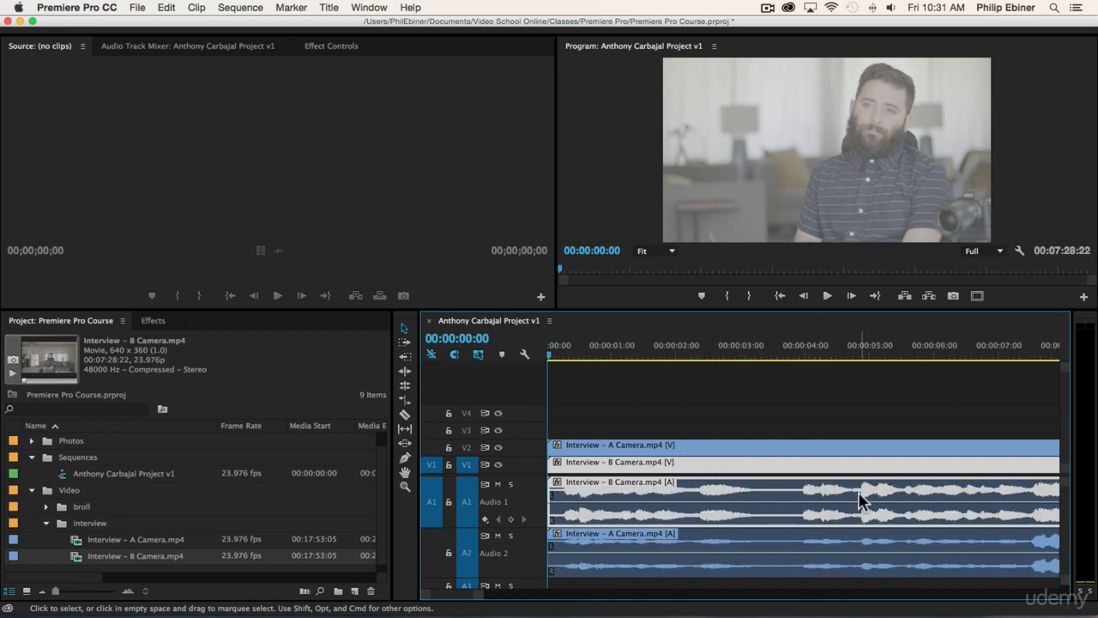
# - Play back the start of the sequence to check the sync between cameras
pyautogui.press('space')
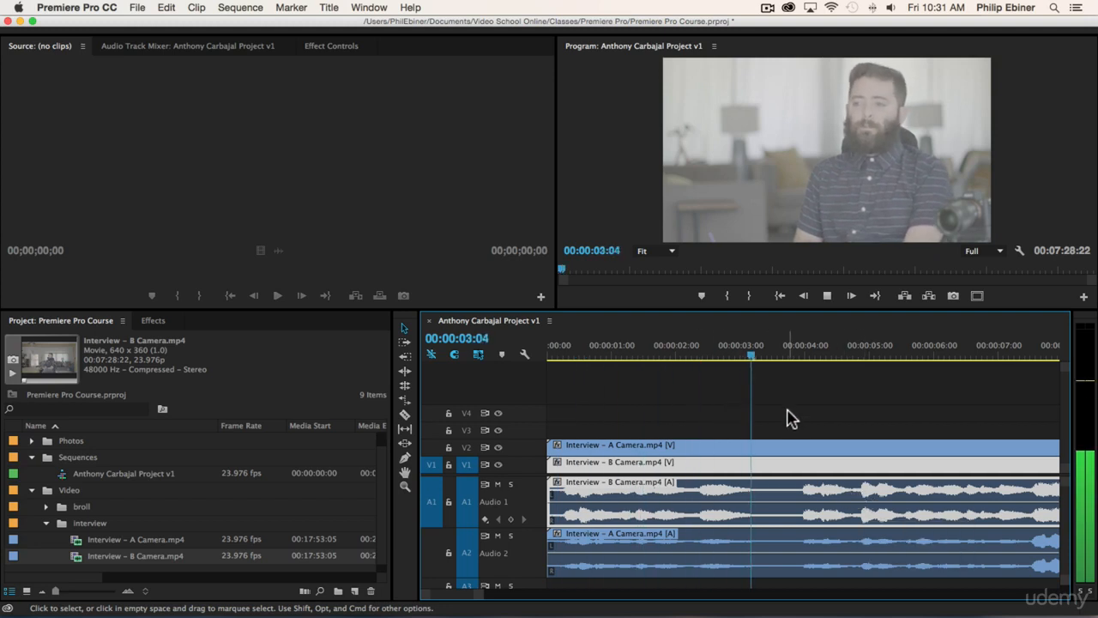
pyautogui.press('-')
pyautogui.press('-')
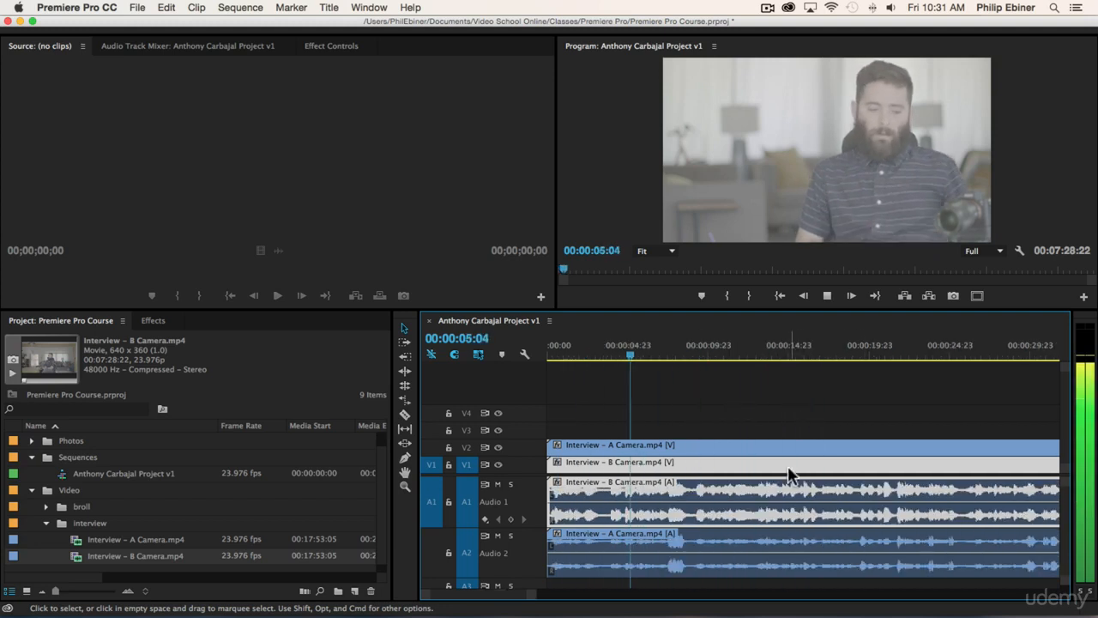
pyautogui.press('space')
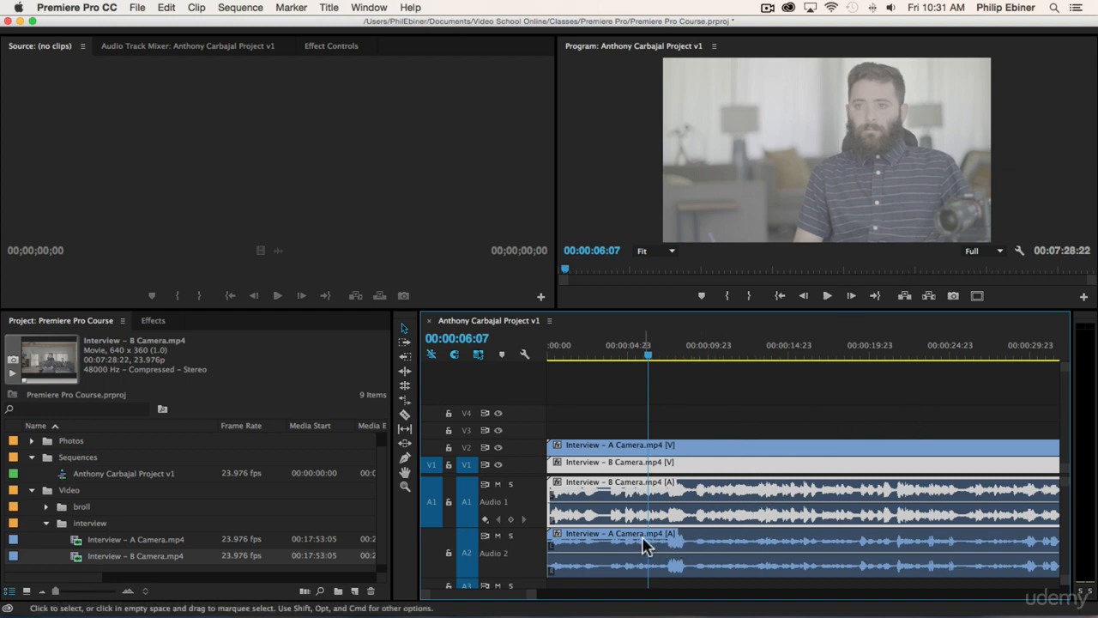
pyautogui.click(729, 412)
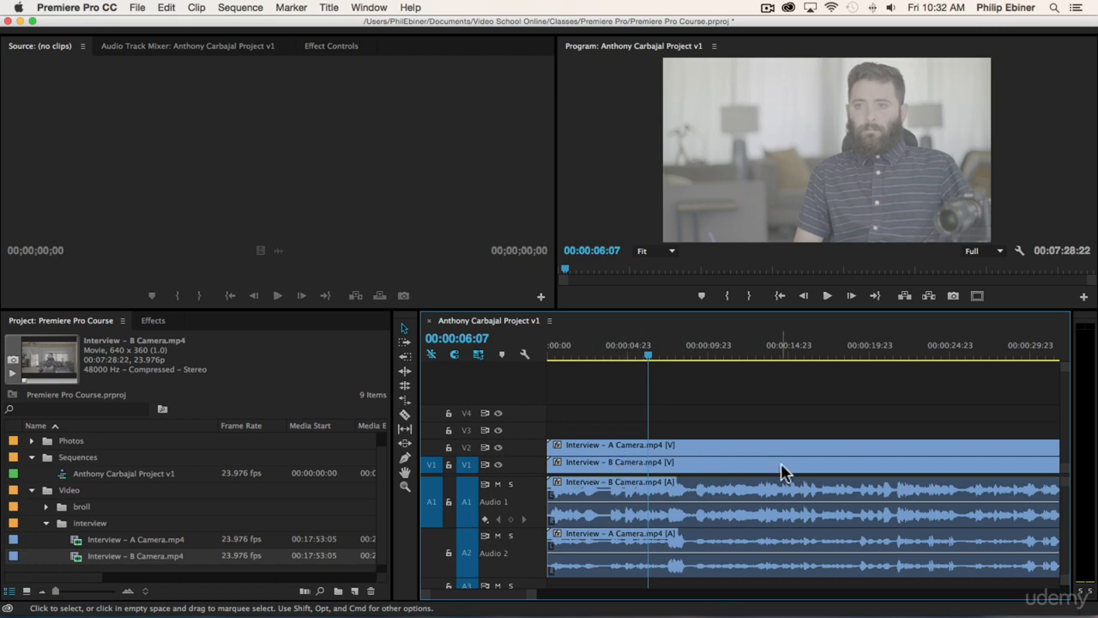
# - Nudge the B Camera clip a few frames later to match its waveform to A Camera's
pyautogui.press('-')
pyautogui.press('-')
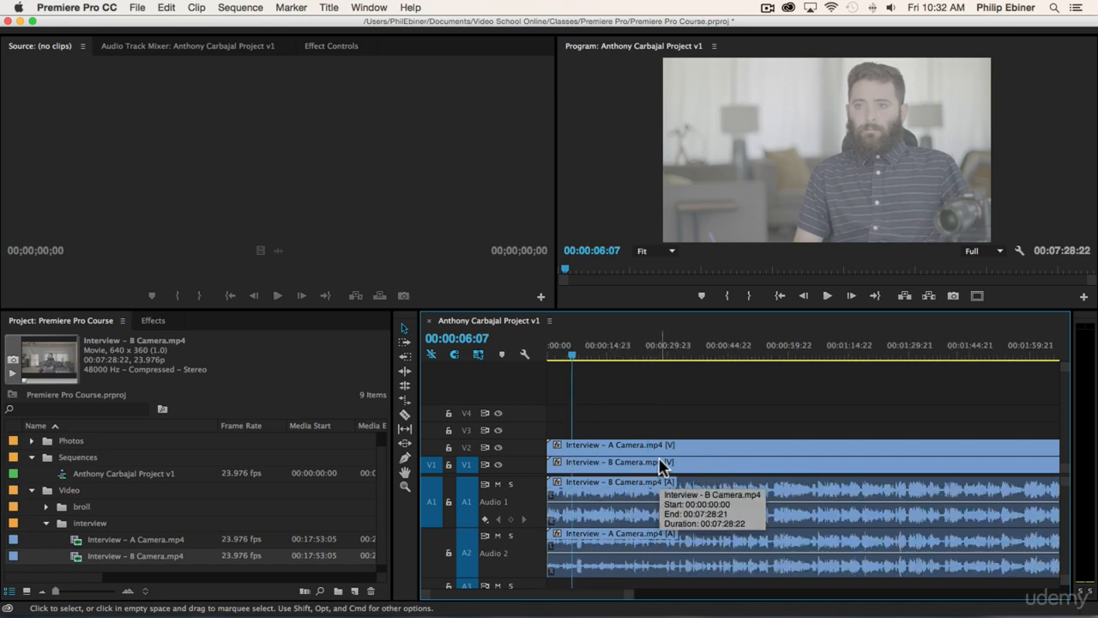
pyautogui.press('=')
pyautogui.press('=')
pyautogui.press('=')
pyautogui.press('=')
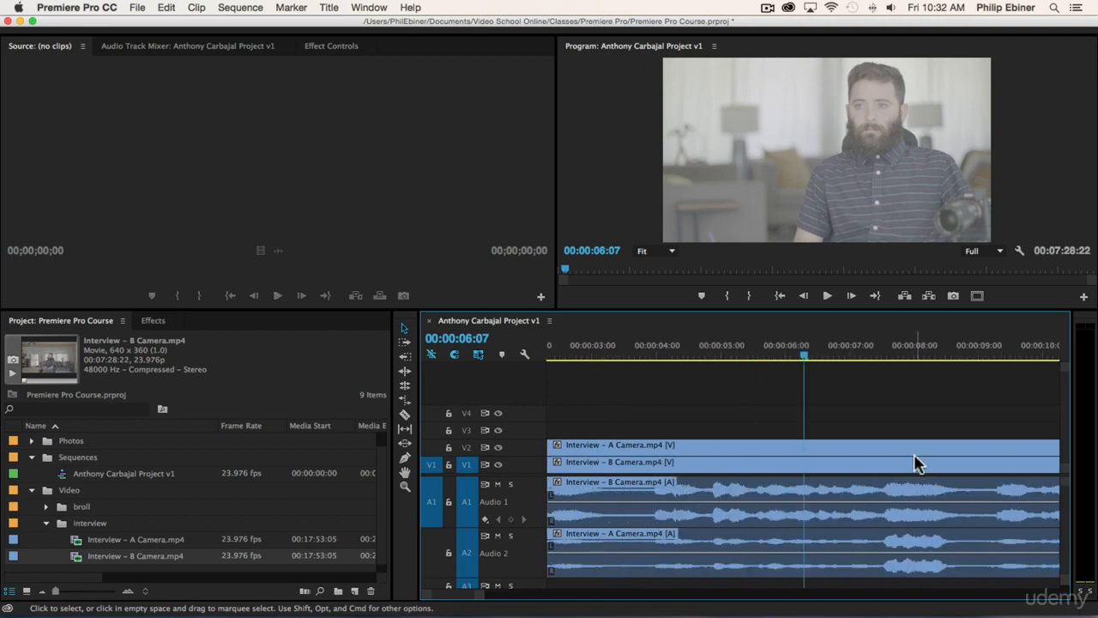
pyautogui.press('=')
pyautogui.moveTo(850, 466); pyautogui.dragTo(823, 472)
pyautogui.press('-')
pyautogui.press('-')
pyautogui.press('-')
pyautogui.press('-')
pyautogui.moveTo(709, 455); pyautogui.dragTo(724, 478)
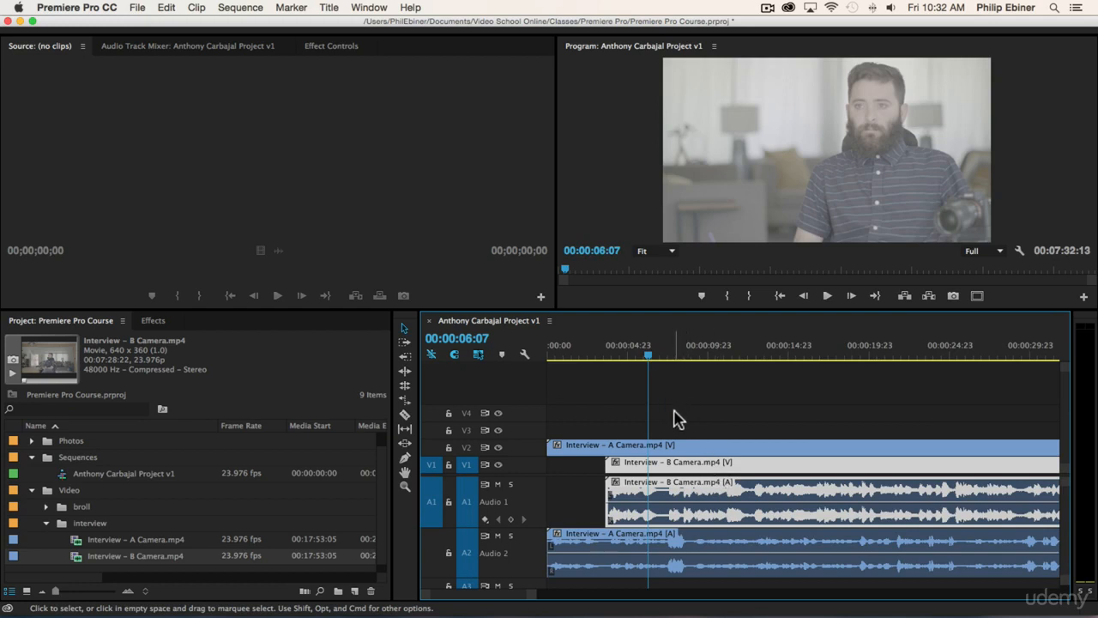
pyautogui.click(633, 420)
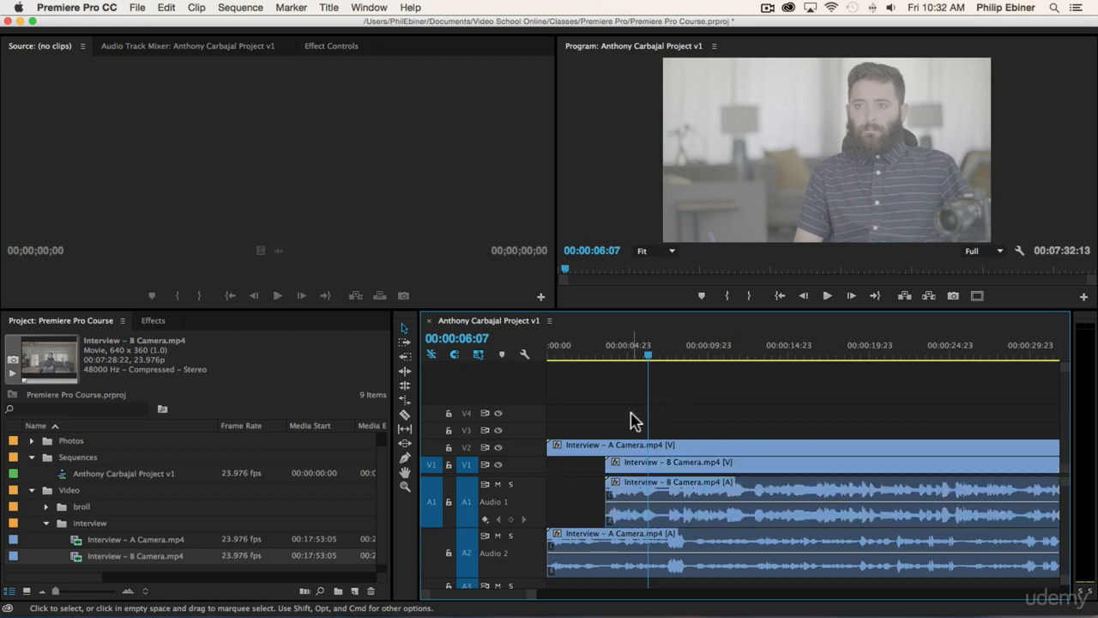
pyautogui.press('-')
pyautogui.press('-')
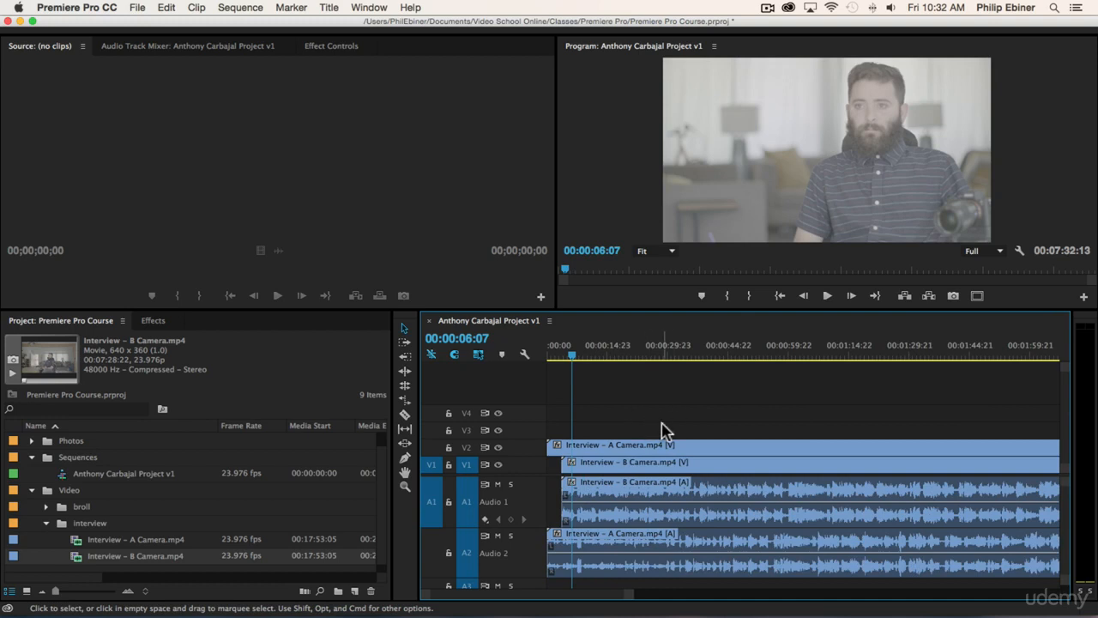
pyautogui.press('-')
pyautogui.press('-')
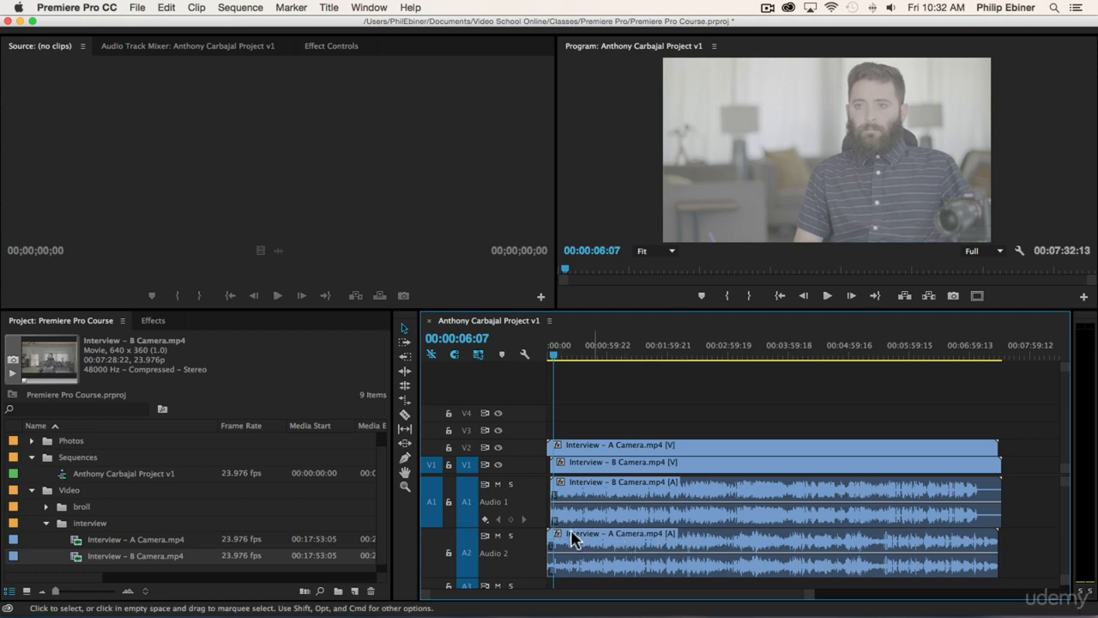
# - Synchronize the four selected interview clips by Audio using the Mix Down track channel
pyautogui.moveTo(694, 436); pyautogui.dragTo(703, 458)
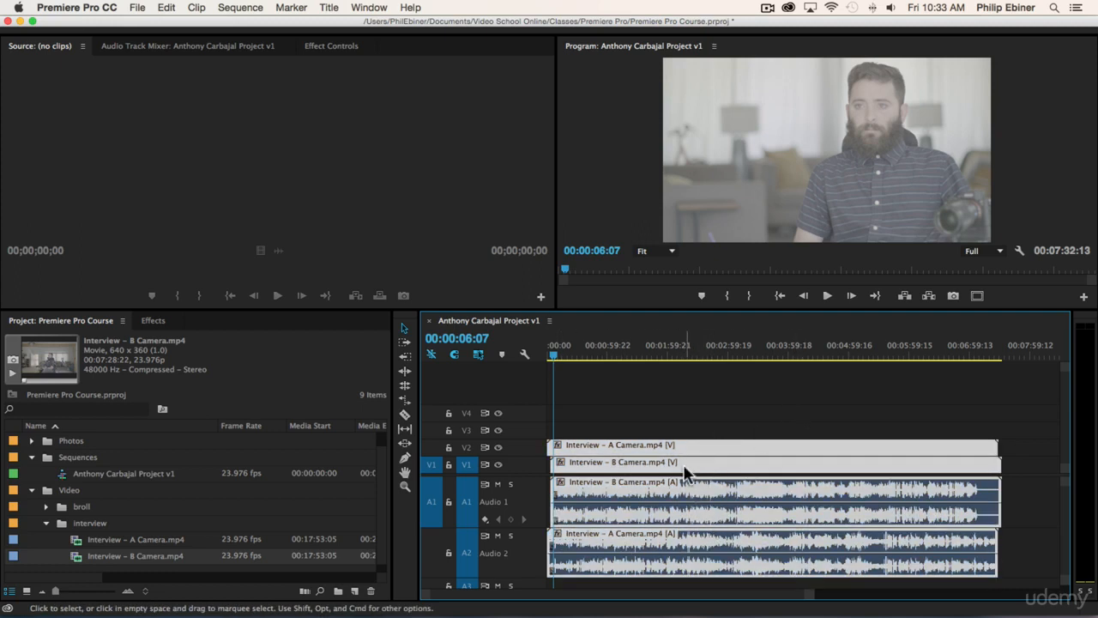
pyautogui.rightClick(686, 472)
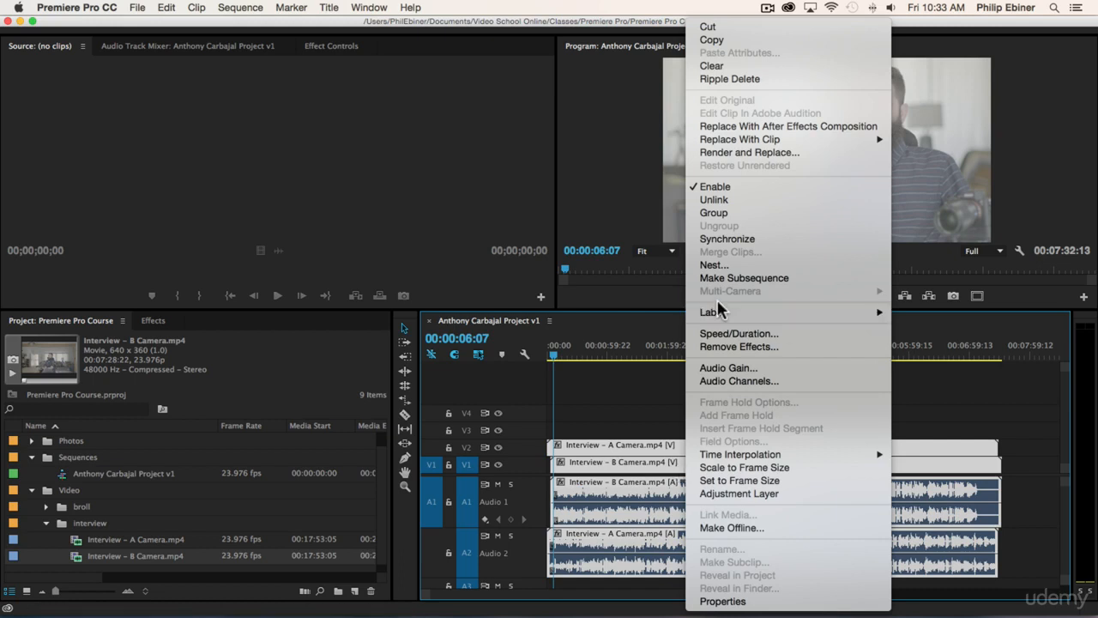
pyautogui.click(717, 239)
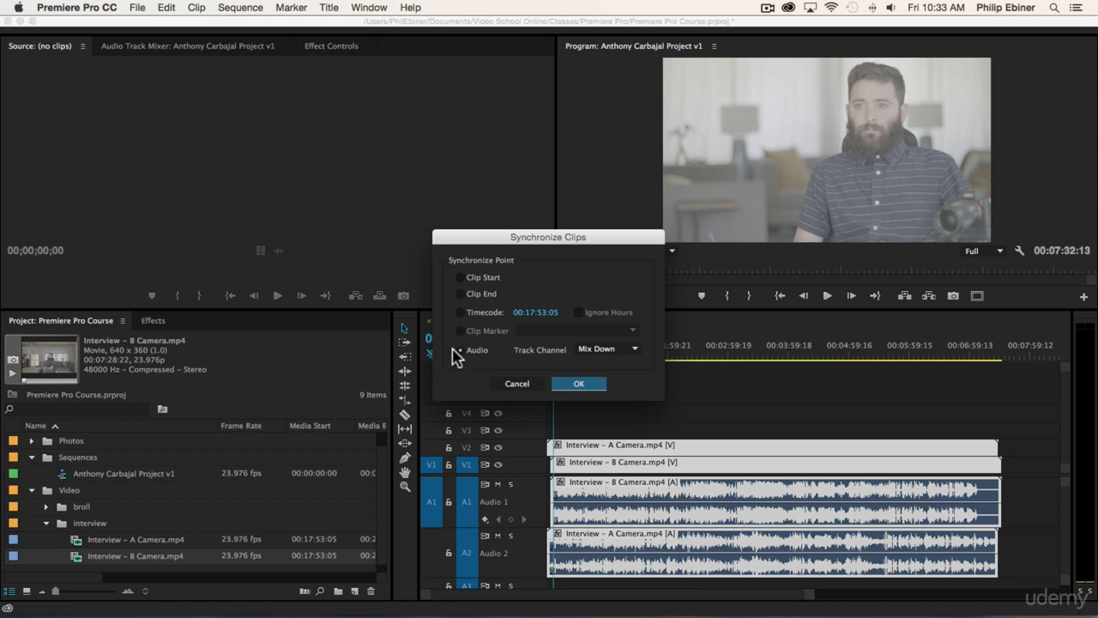
pyautogui.click(598, 350)
pyautogui.click(537, 367)
pyautogui.click(582, 385)
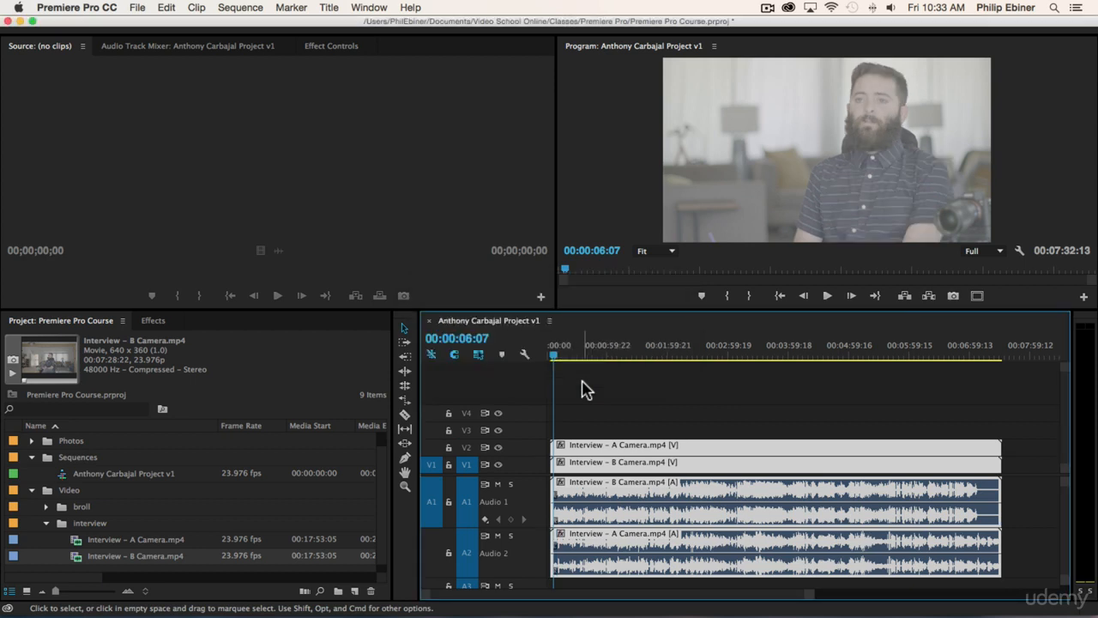
# - Save the project with Cmd+S while adjusting the timeline zoom
pyautogui.press('=')
pyautogui.press('=')
pyautogui.press('=')
pyautogui.press('=')
pyautogui.press('=')
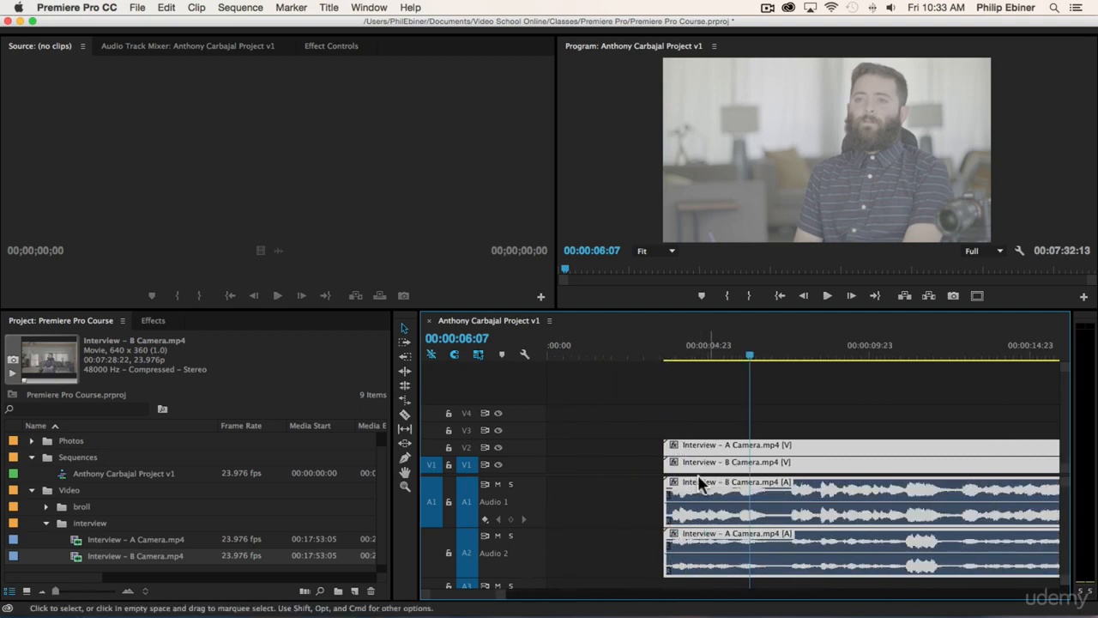
pyautogui.press('-')
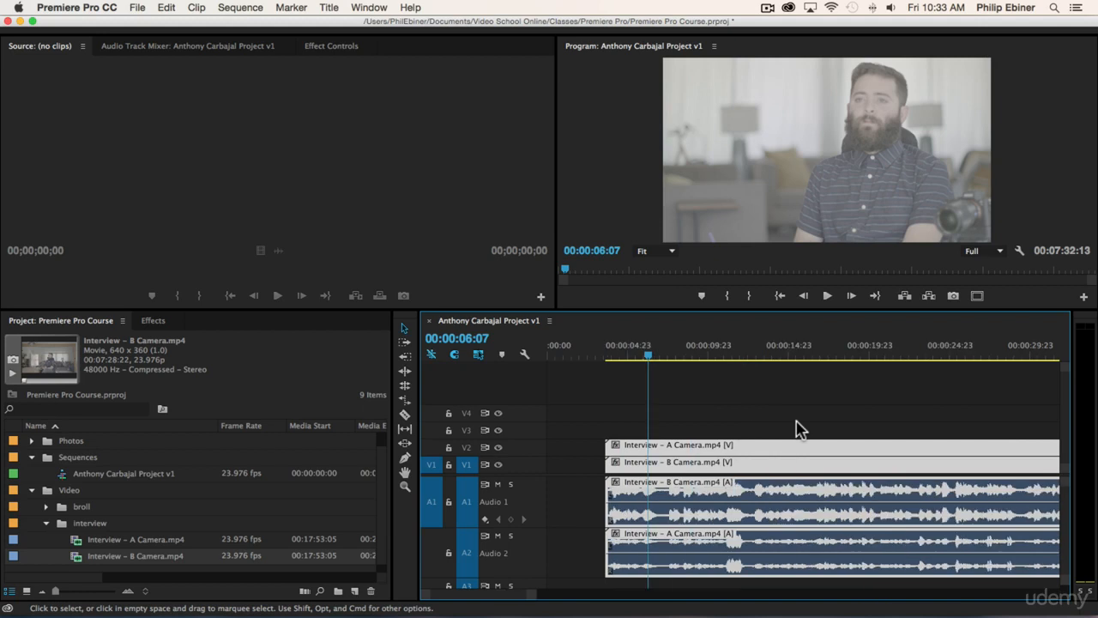
pyautogui.press('-')
pyautogui.press('super+s')
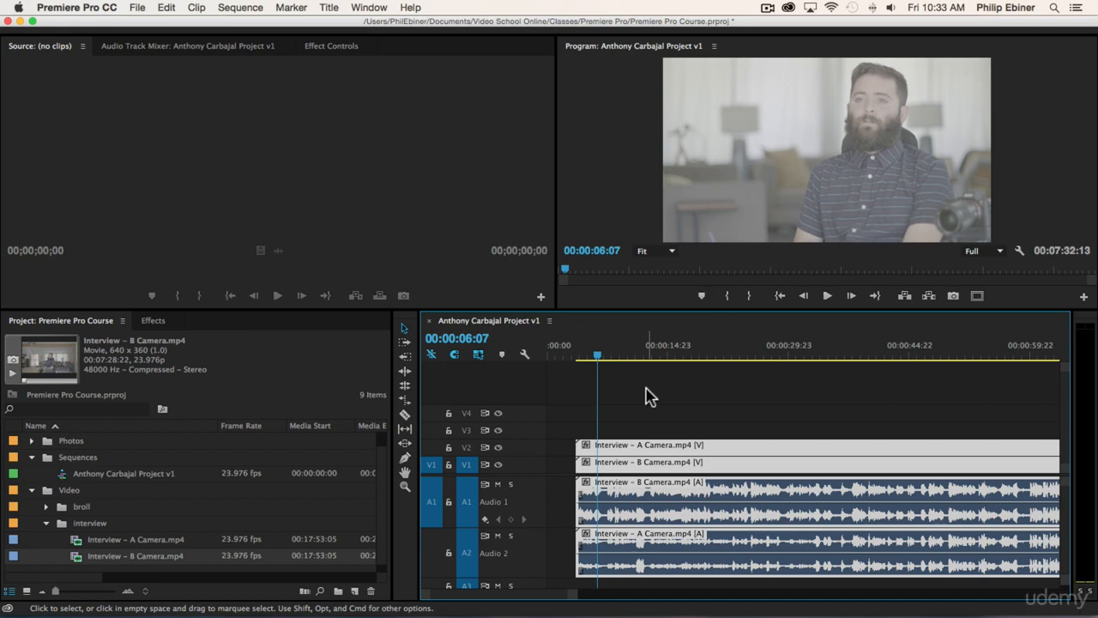
pyautogui.press('-')
pyautogui.press('-')
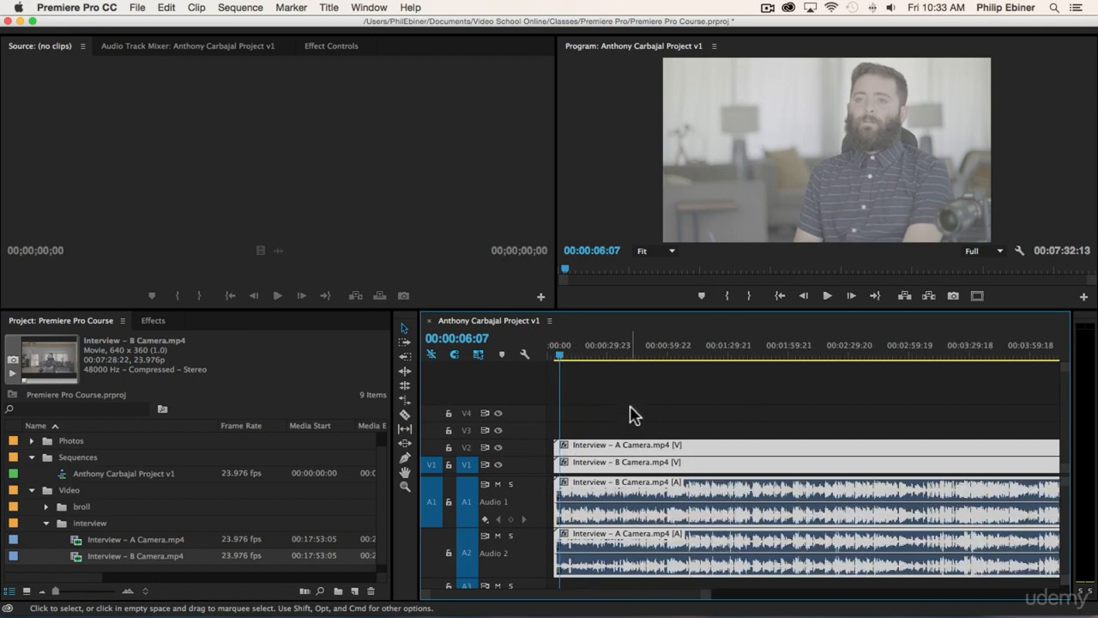
# - Slide the synced interview clips left so they begin at 00:00, then play from the start
pyautogui.moveTo(596, 452); pyautogui.dragTo(526, 449)
pyautogui.press('=')
pyautogui.press('=')
pyautogui.press('=')
pyautogui.moveTo(632, 449); pyautogui.dragTo(559, 453)
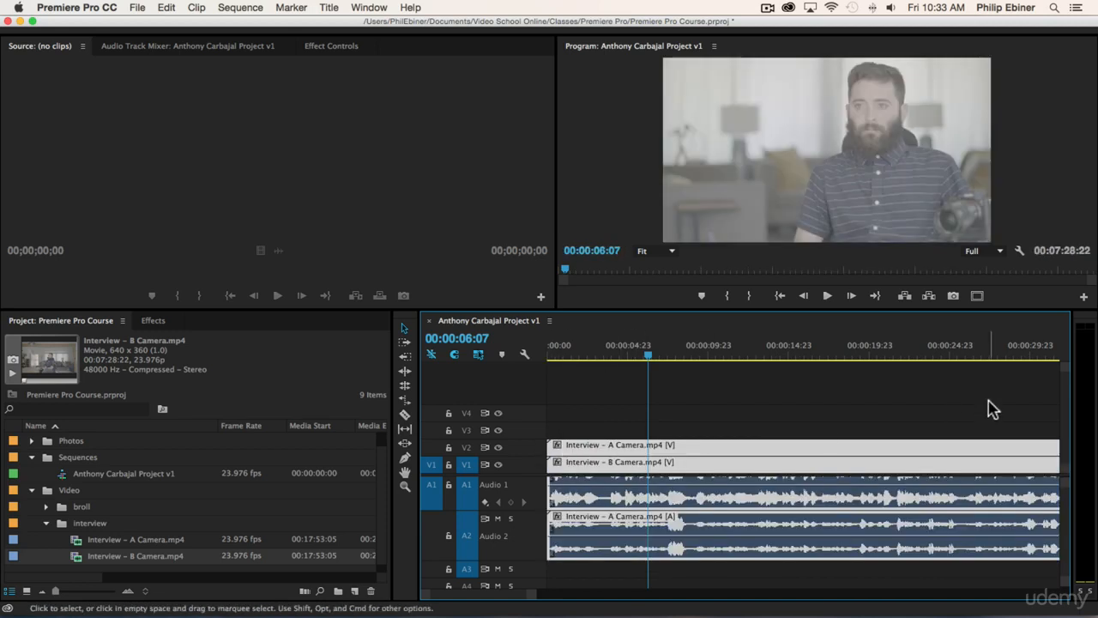
pyautogui.press('Home')
pyautogui.press('space')
pyautogui.moveTo(570, 446); pyautogui.dragTo(513, 451)
pyautogui.click(600, 427)
# - Select both camera clips with their audio together, keeping them aligned at 00:00
pyautogui.moveTo(591, 393); pyautogui.dragTo(730, 574)
pyautogui.click(598, 429)
pyautogui.moveTo(575, 418); pyautogui.dragTo(712, 577)
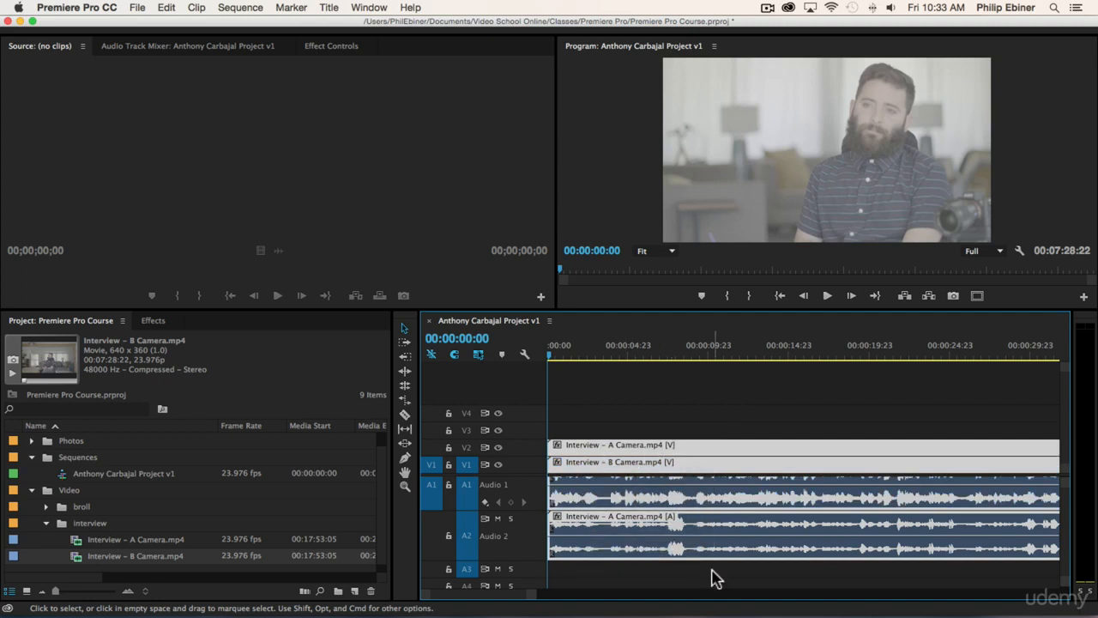
pyautogui.click(657, 421)
pyautogui.click(657, 447)
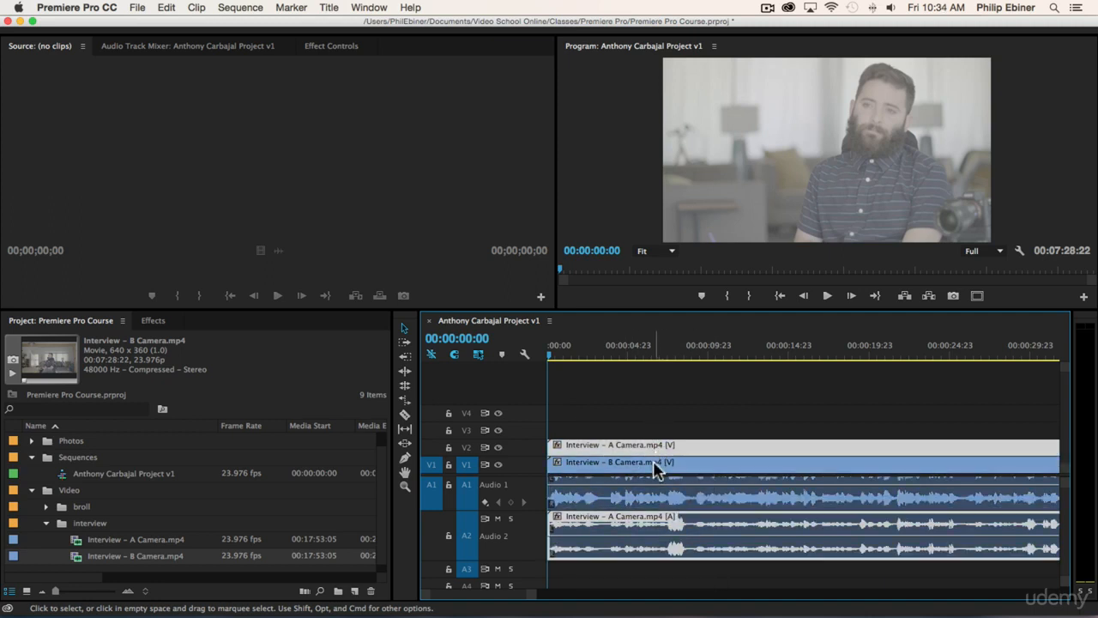
pyautogui.click(654, 462)
pyautogui.click(665, 415)
pyautogui.click(687, 447)
pyautogui.keyDown('shift'); pyautogui.click(670, 462); pyautogui.keyUp('shift')
pyautogui.moveTo(657, 461); pyautogui.dragTo(594, 447)
pyautogui.moveTo(598, 396); pyautogui.dragTo(733, 583)
pyautogui.click(674, 429)
pyautogui.press('-')
pyautogui.press('-')
pyautogui.press('-')
pyautogui.press('-')
pyautogui.press('-')
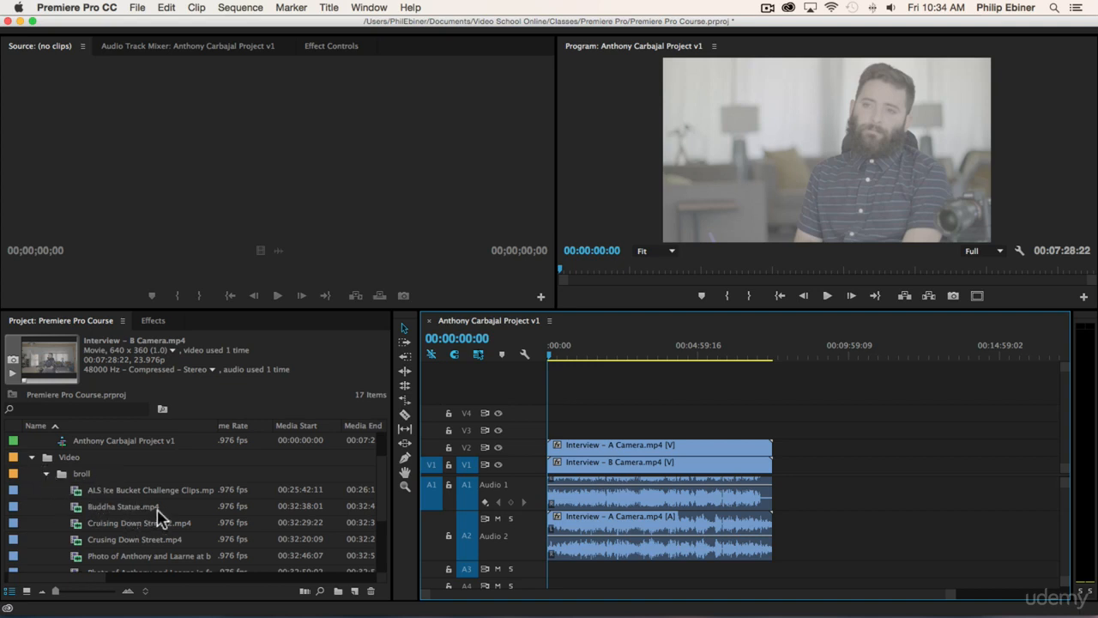
# - Place Crusing Down Street.mp4 on V3/A3 around 00:00:14 and play it back
pyautogui.scroll(-2, 180, 516)
pyautogui.moveTo(100, 511); pyautogui.dragTo(559, 441)
pyautogui.press('=')
pyautogui.press('=')
pyautogui.press('=')
pyautogui.press('=')
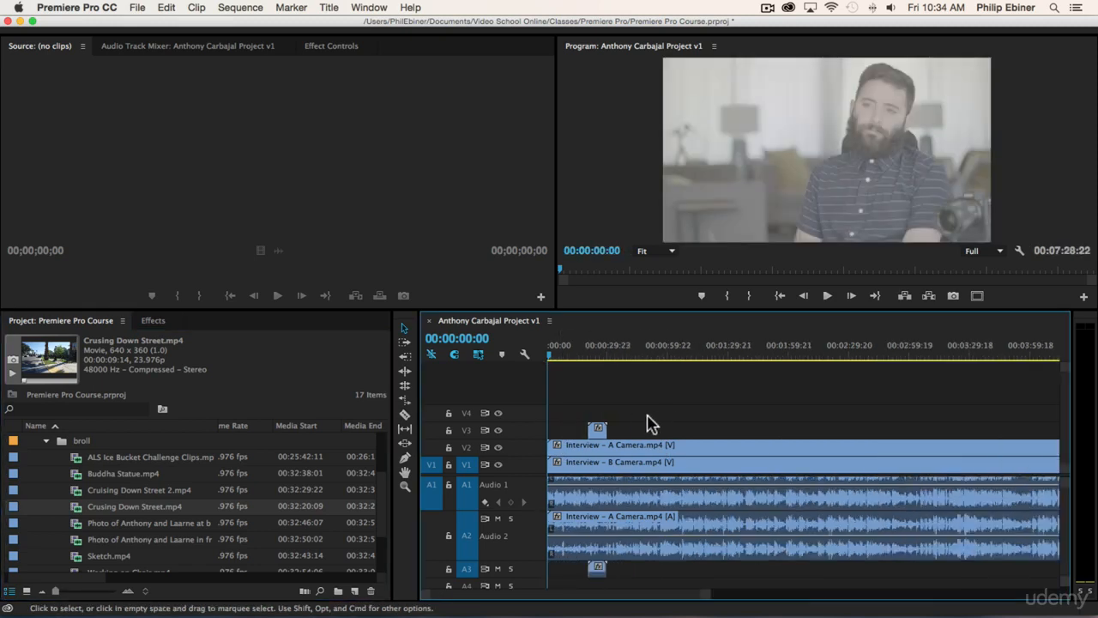
pyautogui.click(665, 355)
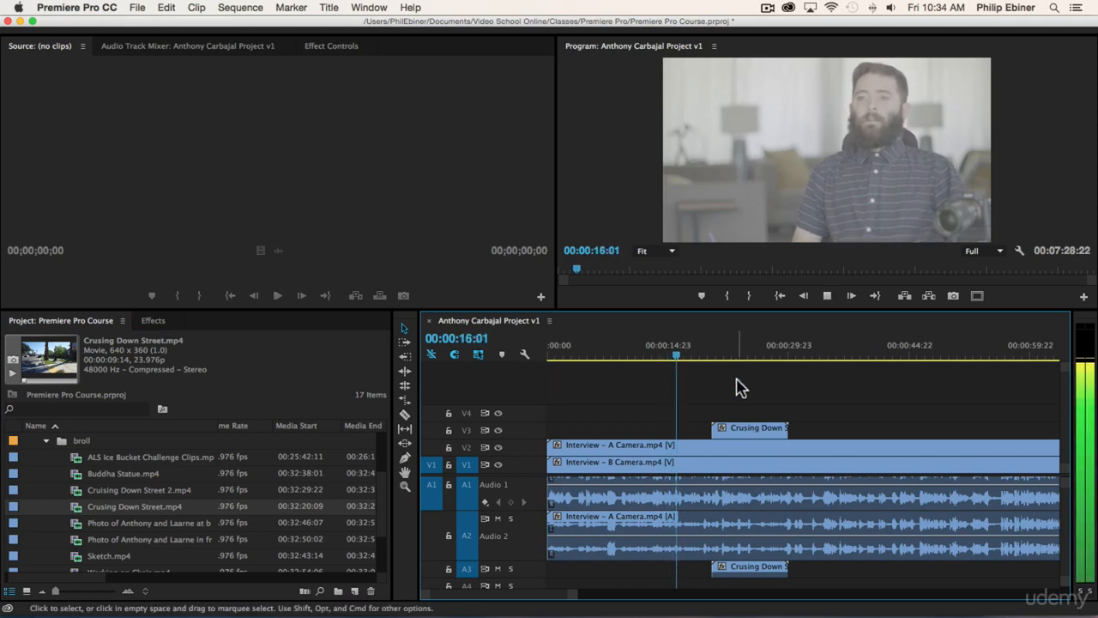
pyautogui.press('XF86AudioMute')
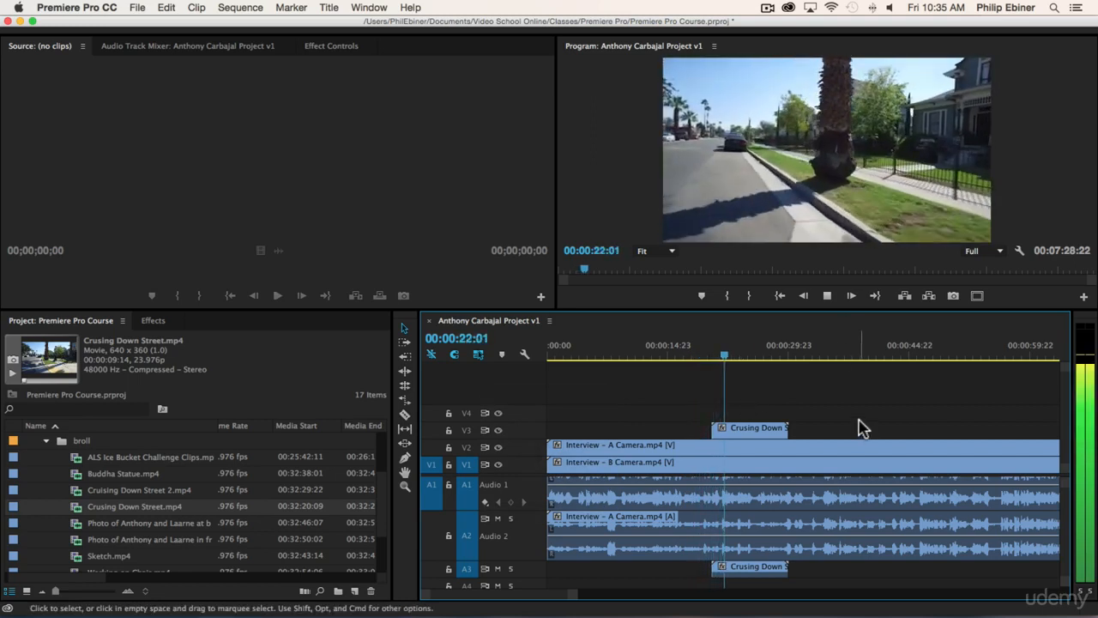
pyautogui.press('space')
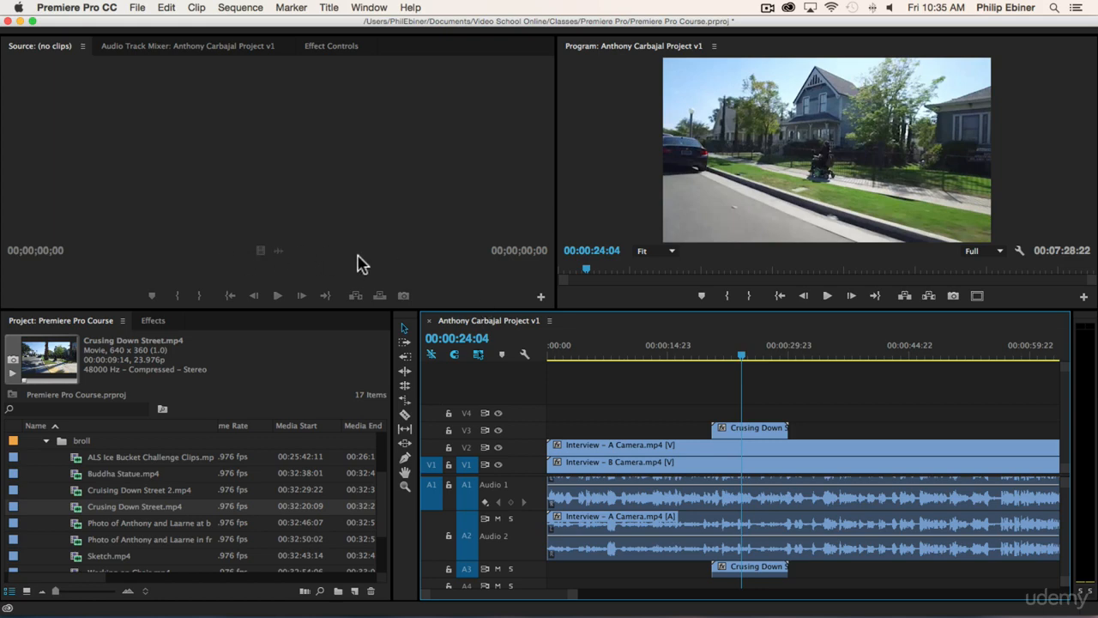
pyautogui.click(794, 355)
pyautogui.scroll(-1, 127, 502)
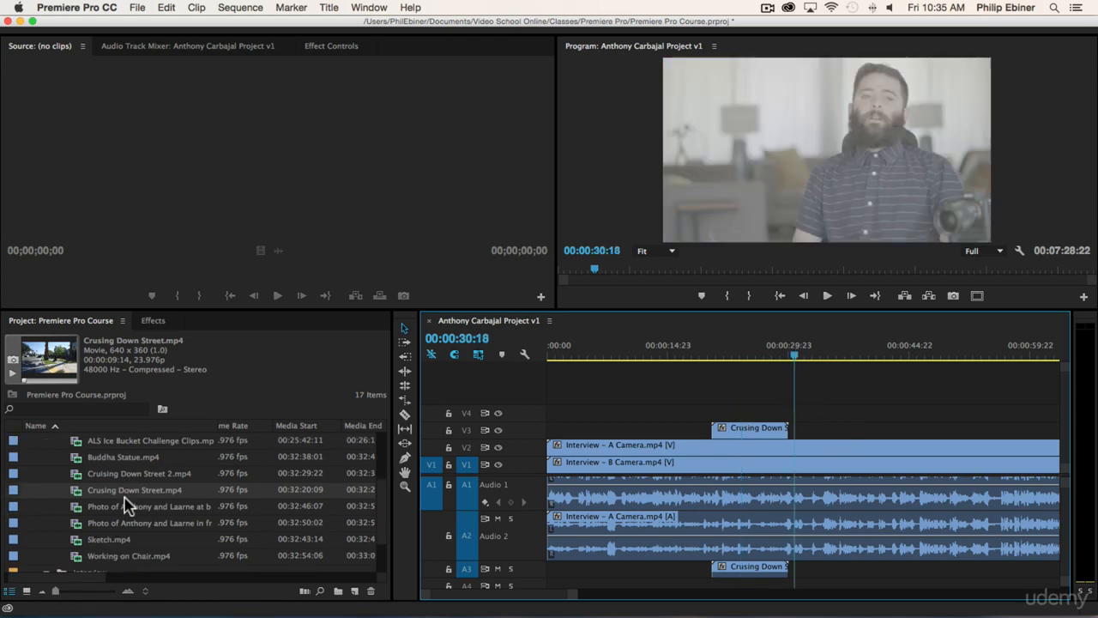
# - Open Working on Chair.mp4 in the Source Monitor and play it from its first frame
pyautogui.doubleClick(112, 557)
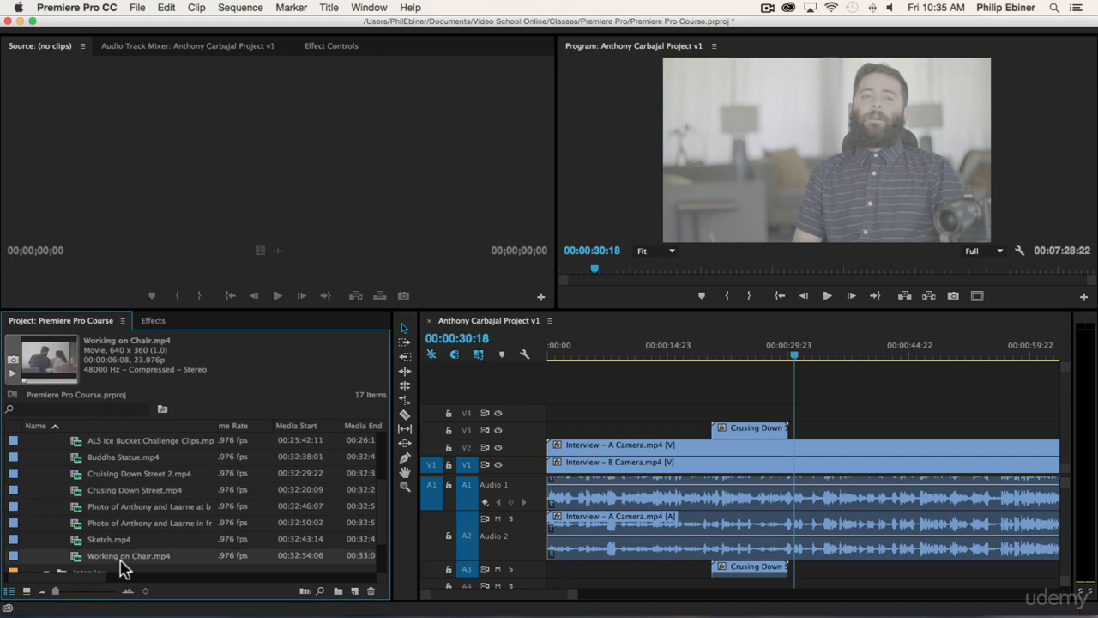
pyautogui.click(277, 296)
pyautogui.click(278, 298)
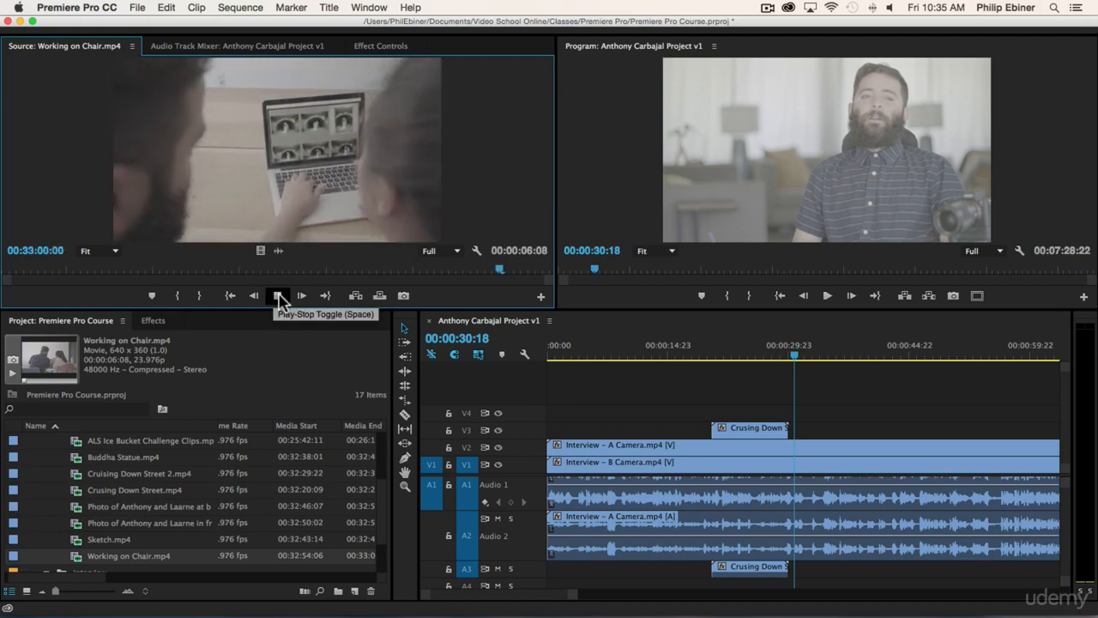
pyautogui.click(6, 269)
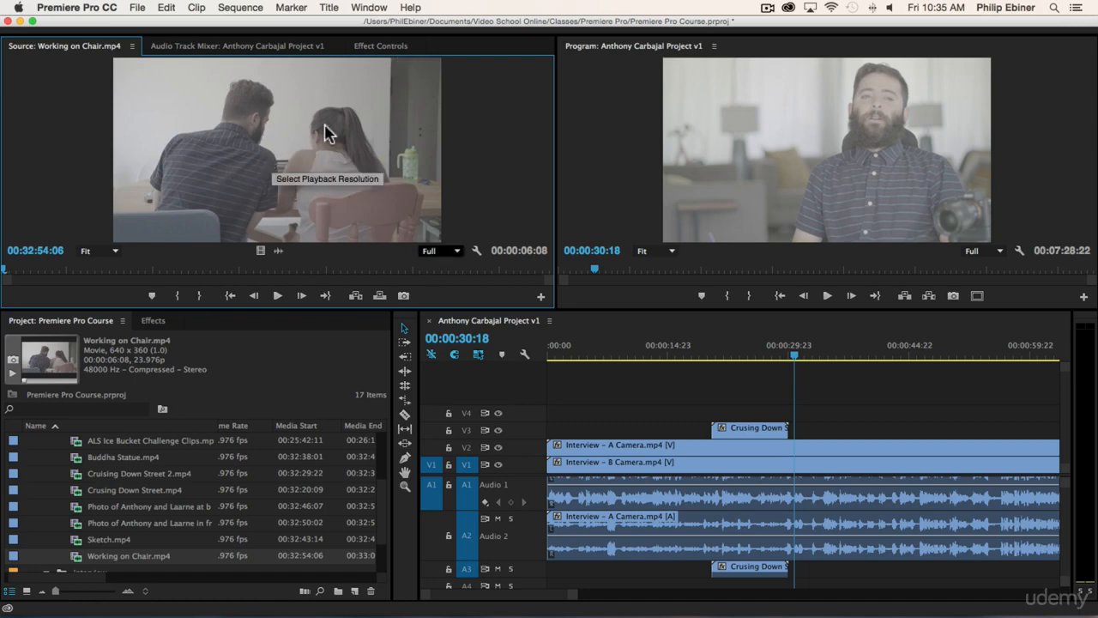
# - Try placing Working on Chair video-only and audio-only on V3/A3, undoing each placement
pyautogui.moveTo(270, 122); pyautogui.dragTo(829, 432)
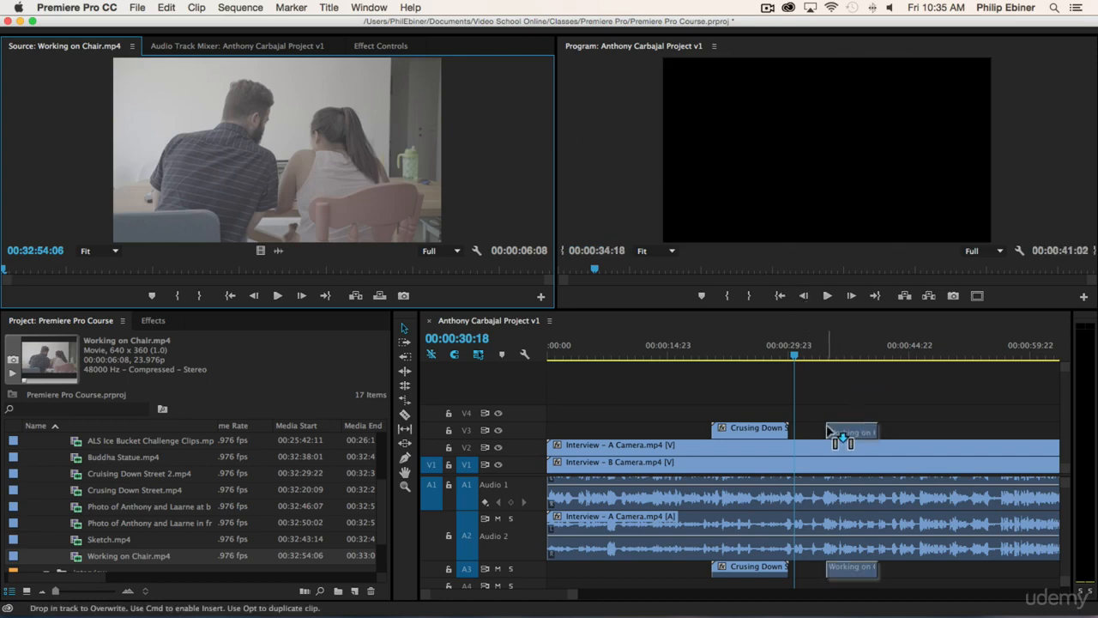
pyautogui.moveTo(829, 432); pyautogui.dragTo(210, 500)
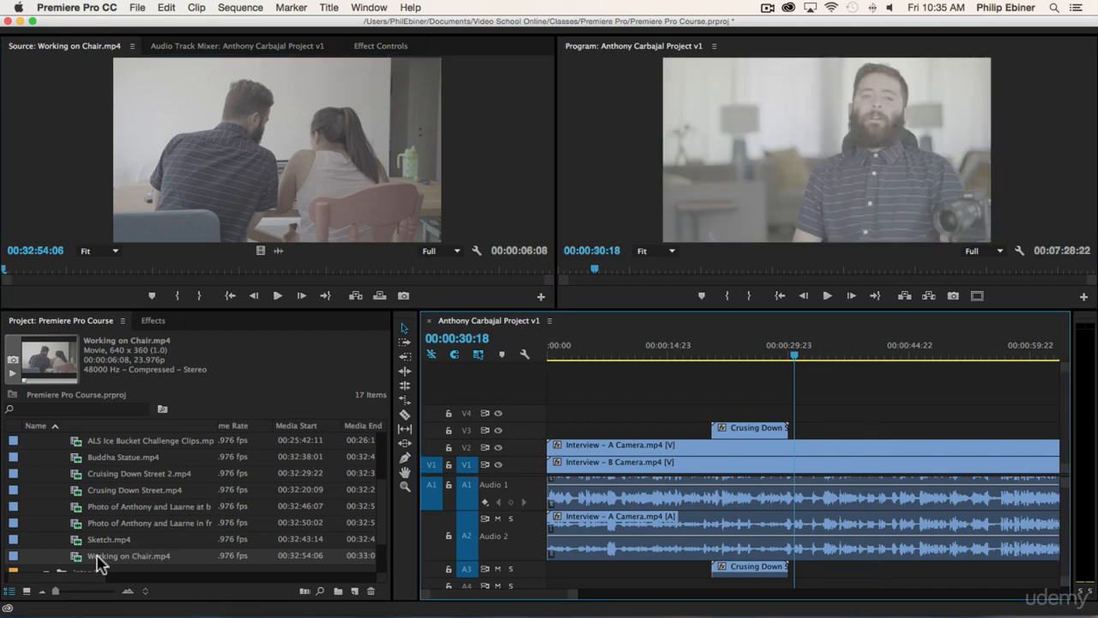
pyautogui.moveTo(92, 559); pyautogui.dragTo(847, 377)
pyautogui.moveTo(260, 252); pyautogui.dragTo(824, 440)
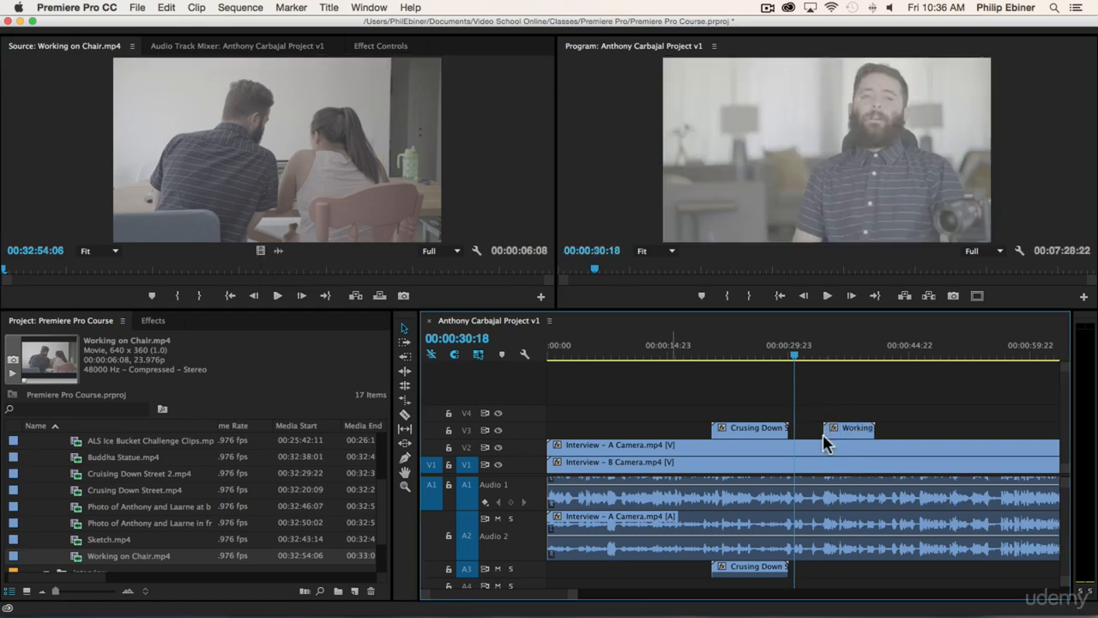
pyautogui.press('super+z')
pyautogui.moveTo(278, 249); pyautogui.dragTo(819, 567)
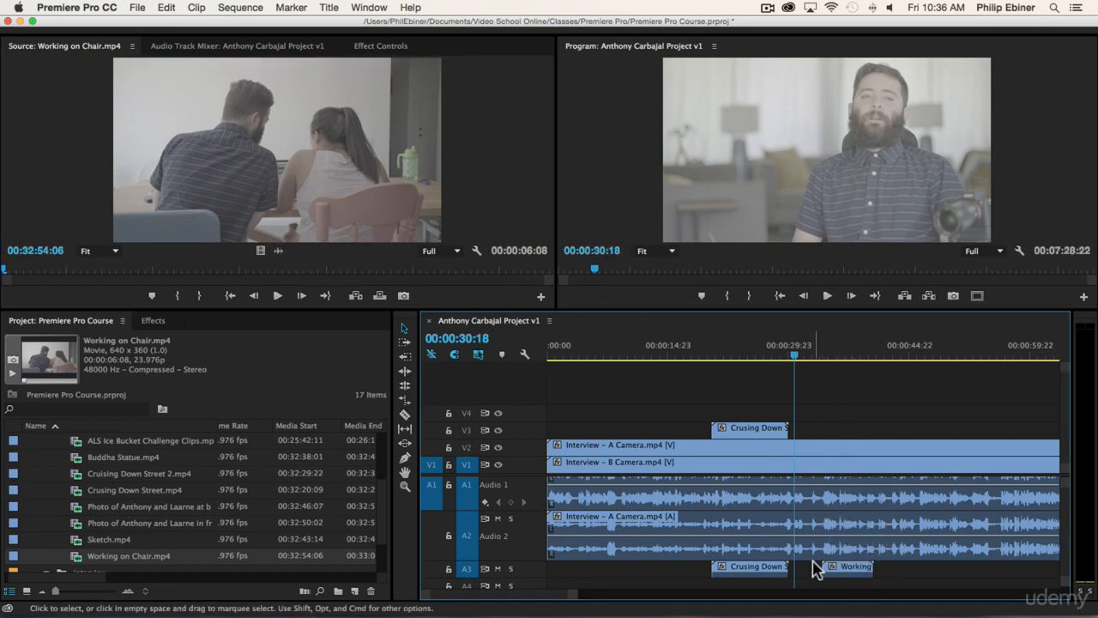
pyautogui.press('super+z')
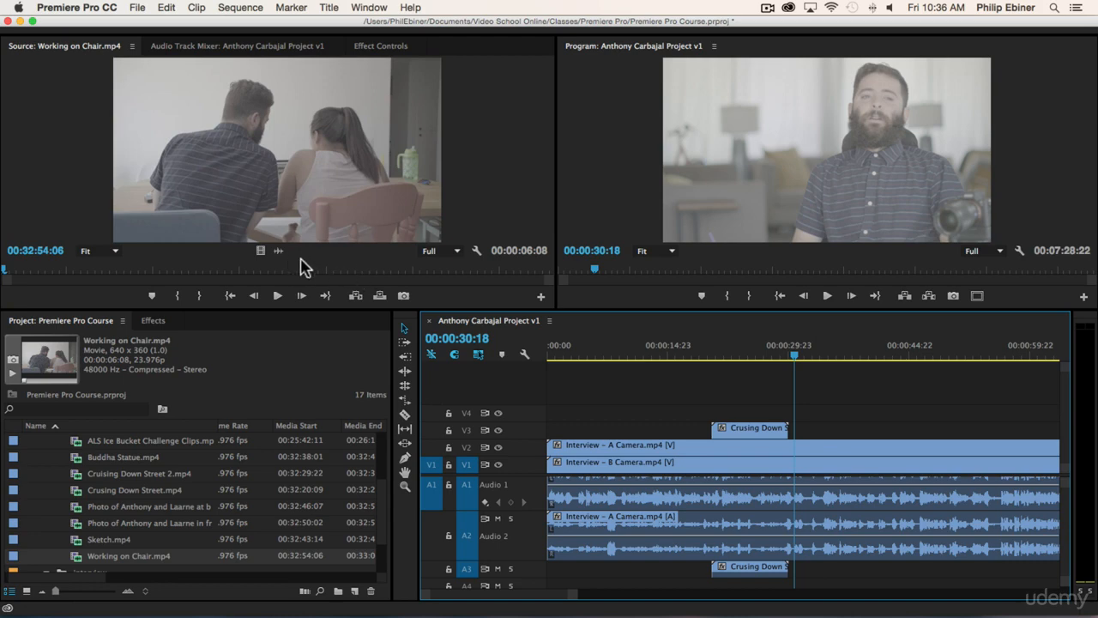
# - Preview and step through Working on Chair to find the shot start at 00:32:55:02
pyautogui.click(277, 295)
pyautogui.click(277, 295)
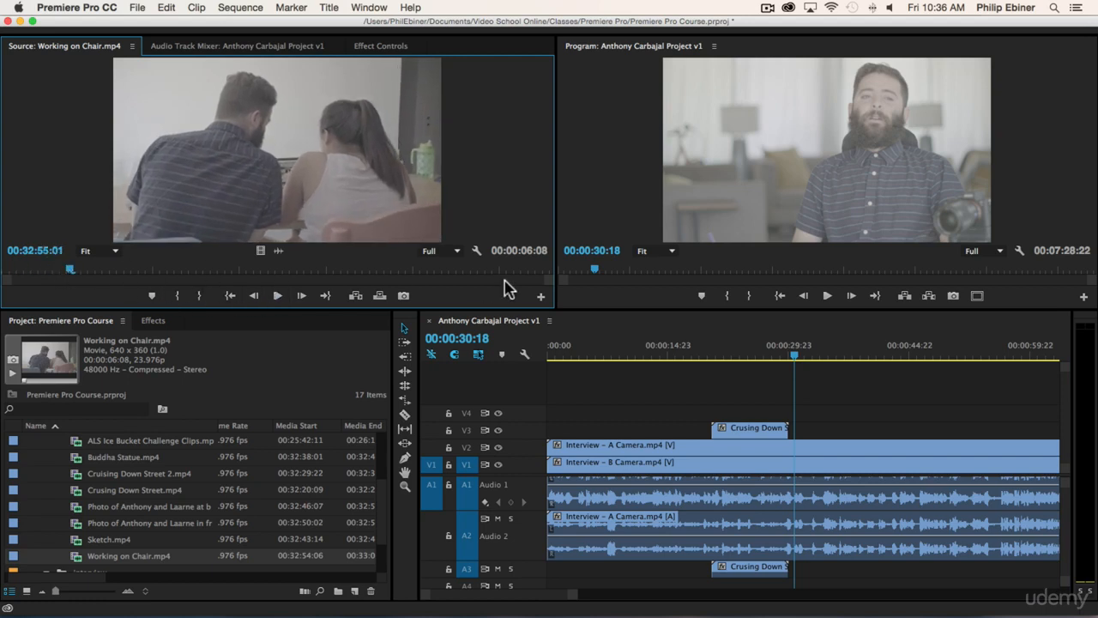
pyautogui.moveTo(72, 257)
pyautogui.mouseDown()
pyautogui.moveTo(64, 269)
pyautogui.moveTo(12, 269)
pyautogui.moveTo(223, 271)
pyautogui.moveTo(48, 273)
pyautogui.moveTo(109, 273)
pyautogui.moveTo(73, 273)
pyautogui.mouseUp()
pyautogui.press('Right')
pyautogui.press('Right')
pyautogui.press('Right')
pyautogui.press('Right')
pyautogui.press('Right')
pyautogui.press('Right')
pyautogui.press('Right')
pyautogui.press('Right')
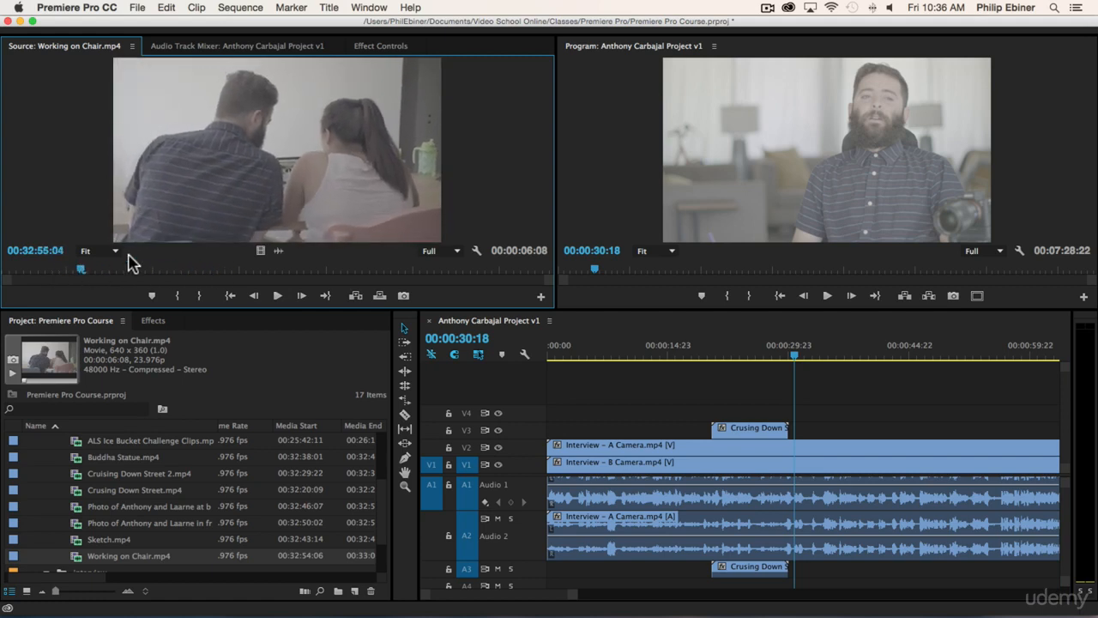
pyautogui.press('Left')
pyautogui.press('Left')
pyautogui.press('Left')
pyautogui.press('Left')
pyautogui.press('Left')
pyautogui.press('Left')
pyautogui.press('Left')
pyautogui.press('Left')
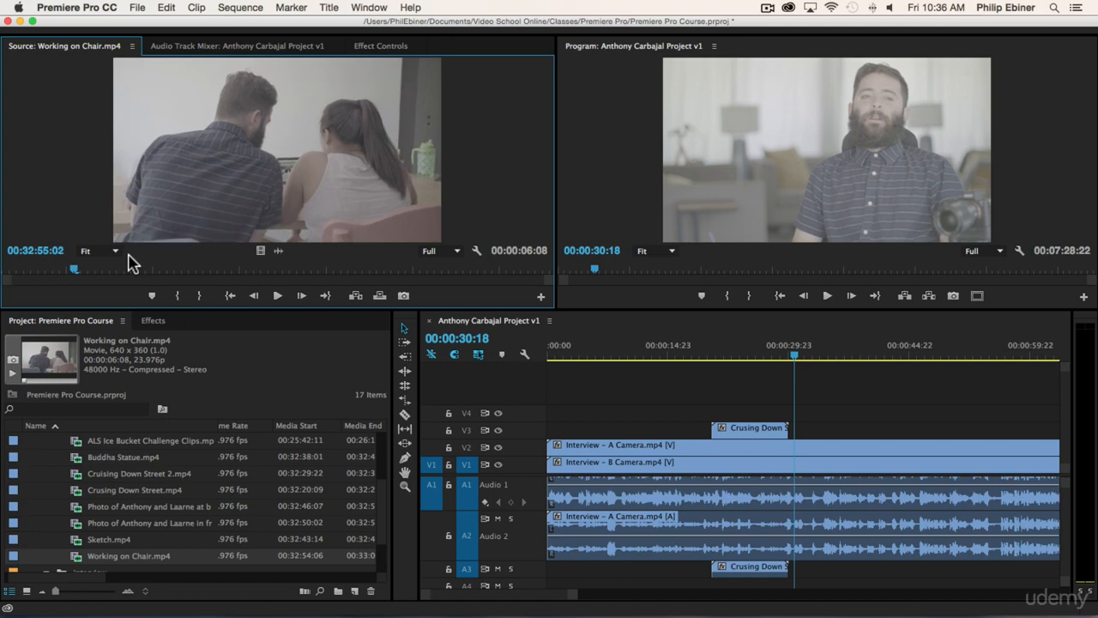
pyautogui.press('Right')
pyautogui.press('Right')
pyautogui.press('Right')
pyautogui.press('Right')
pyautogui.press('Right')
pyautogui.press('Right')
pyautogui.press('Right')
pyautogui.press('Right')
pyautogui.press('Right')
pyautogui.press('Right')
pyautogui.press('Right')
pyautogui.press('Right')
pyautogui.press('Right')
pyautogui.press('Right')
pyautogui.press('Right')
pyautogui.press('Right')
pyautogui.press('Right')
pyautogui.press('Right')
pyautogui.press('Right')
pyautogui.press('Right')
pyautogui.press('Right')
pyautogui.press('Right')
pyautogui.press('Right')
pyautogui.press('Right')
pyautogui.press('Right')
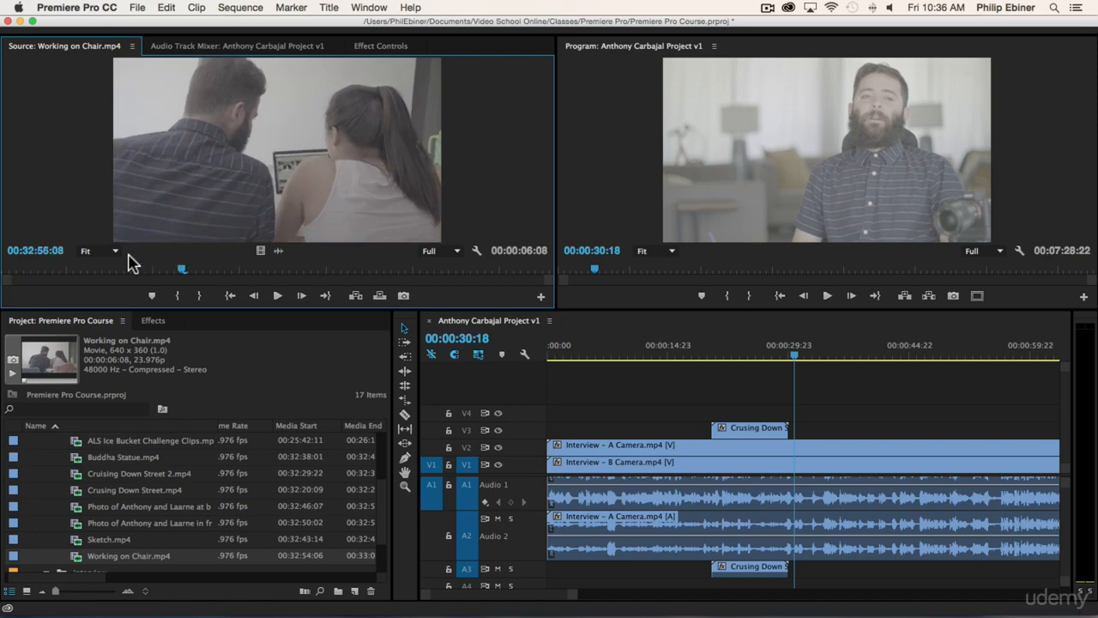
pyautogui.press('Right')
pyautogui.press('Right')
pyautogui.press('Right')
pyautogui.press('Right')
pyautogui.press('Right')
pyautogui.press('Right')
pyautogui.press('Right')
pyautogui.press('Right')
pyautogui.press('Right')
pyautogui.press('Right')
pyautogui.press('Right')
pyautogui.press('Right')
pyautogui.press('Right')
pyautogui.press('Right')
pyautogui.press('Right')
pyautogui.press('Right')
pyautogui.press('Right')
pyautogui.press('Right')
pyautogui.press('Right')
pyautogui.press('Right')
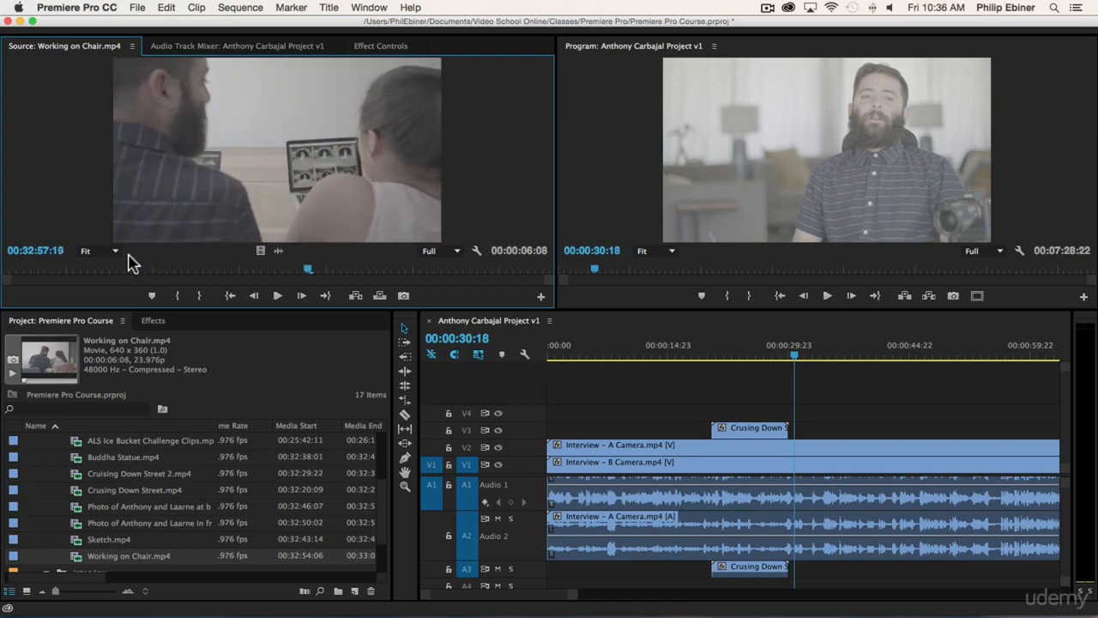
pyautogui.press('Left')
pyautogui.press('Left')
pyautogui.press('Left')
pyautogui.press('Left')
pyautogui.press('Left')
pyautogui.press('Left')
pyautogui.press('Left')
pyautogui.press('Left')
pyautogui.press('Left')
pyautogui.press('Left')
pyautogui.press('Left')
pyautogui.press('Left')
pyautogui.press('Left')
pyautogui.press('Left')
pyautogui.press('Left')
pyautogui.press('Left')
pyautogui.press('Left')
pyautogui.press('Left')
pyautogui.press('Left')
pyautogui.press('Left')
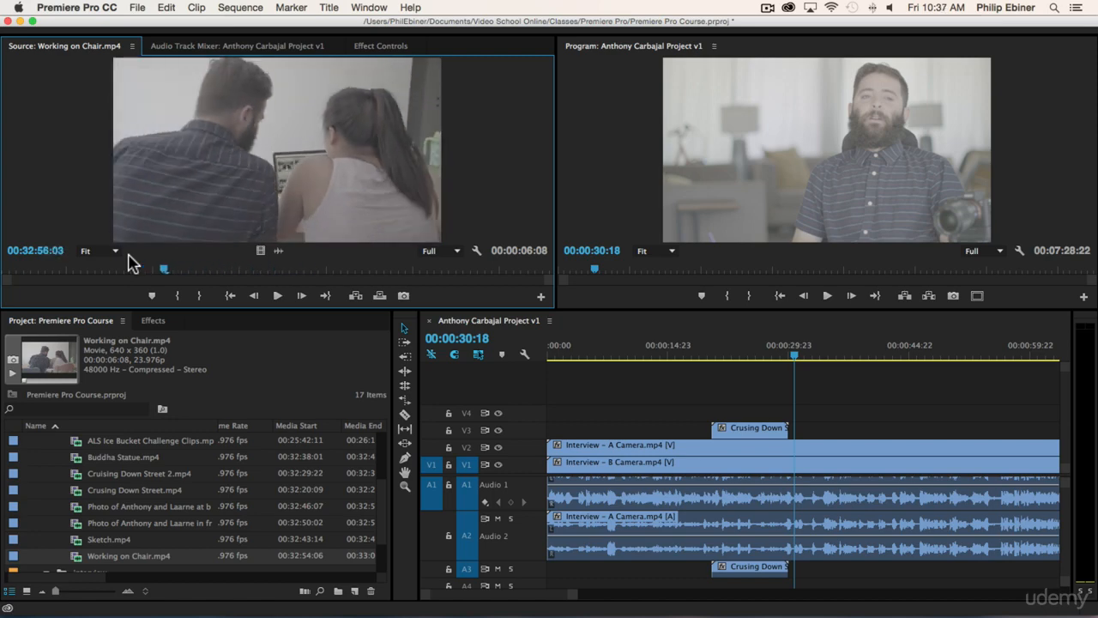
pyautogui.press('Left')
pyautogui.press('Left')
pyautogui.press('Left')
pyautogui.press('Left')
pyautogui.press('Left')
pyautogui.press('Left')
pyautogui.press('Left')
pyautogui.press('Left')
pyautogui.press('Left')
pyautogui.press('Left')
pyautogui.press('Left')
pyautogui.press('Left')
pyautogui.press('Left')
pyautogui.press('Left')
pyautogui.press('Left')
pyautogui.press('Left')
pyautogui.press('Left')
pyautogui.press('Left')
pyautogui.press('Left')
pyautogui.press('Left')
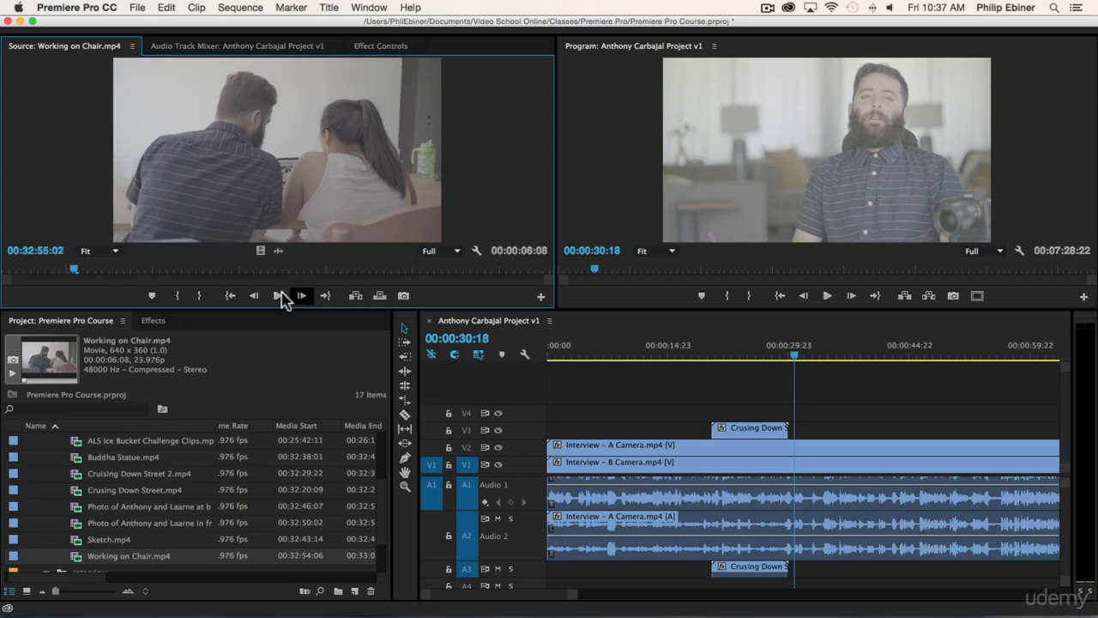
# - Mark Working on Chair In at 00:32:55:02 and Out at 00:32:58:22, then drag it onto V3
pyautogui.click(177, 301)
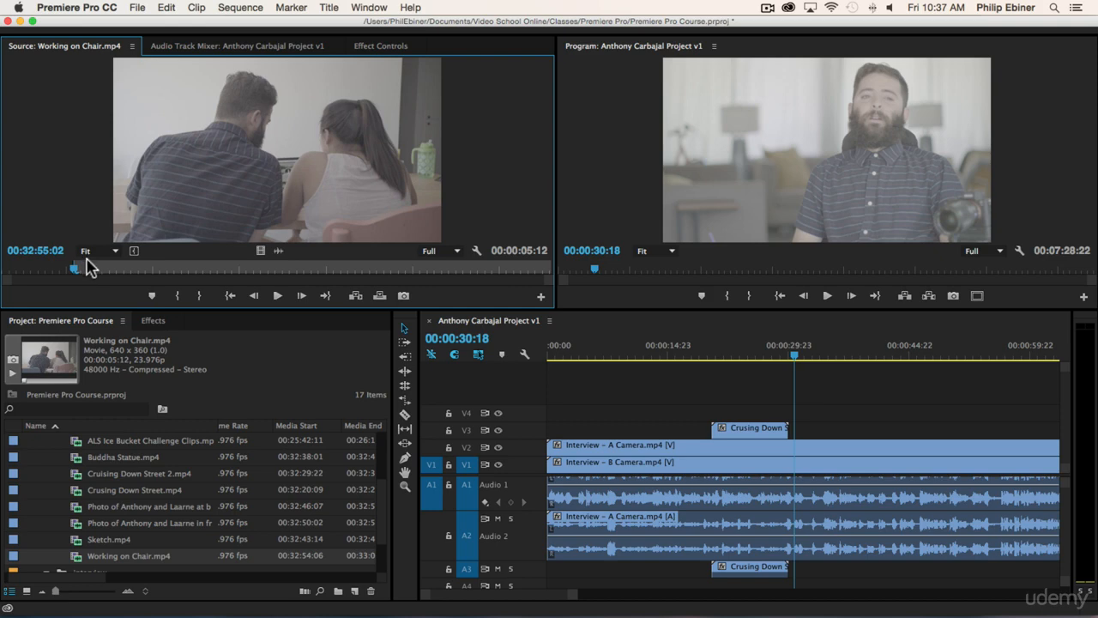
pyautogui.press('space')
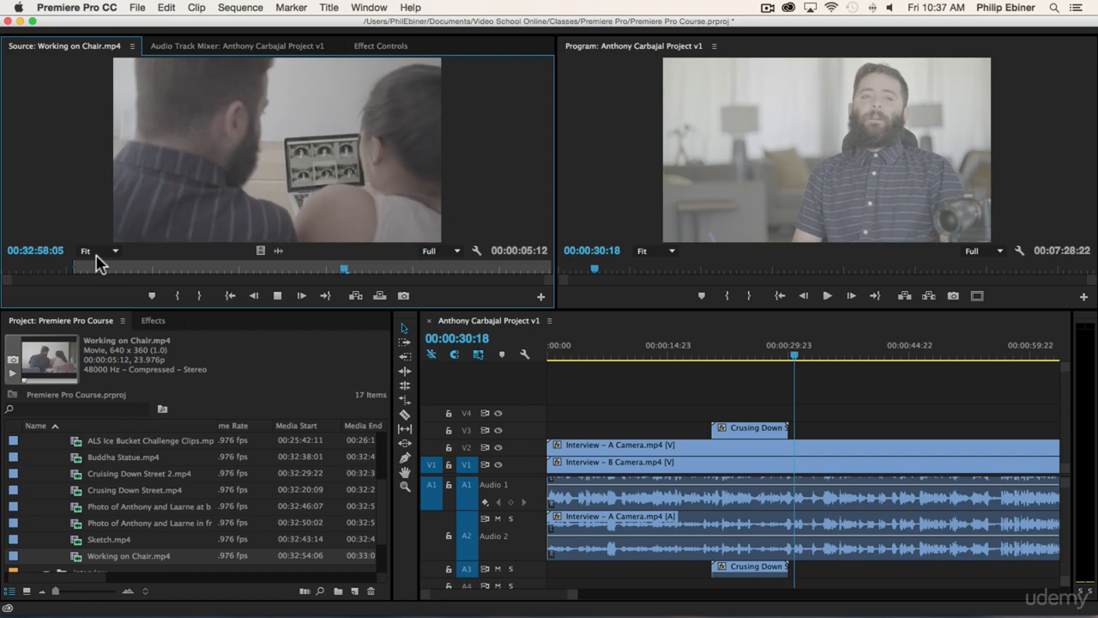
pyautogui.press('space')
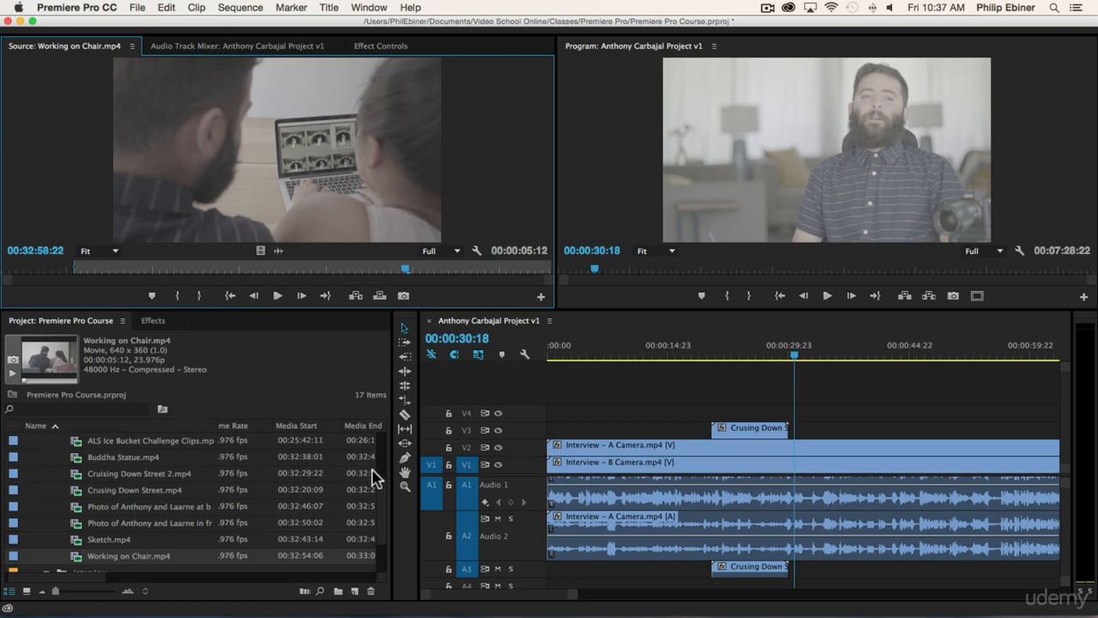
pyautogui.press('o')
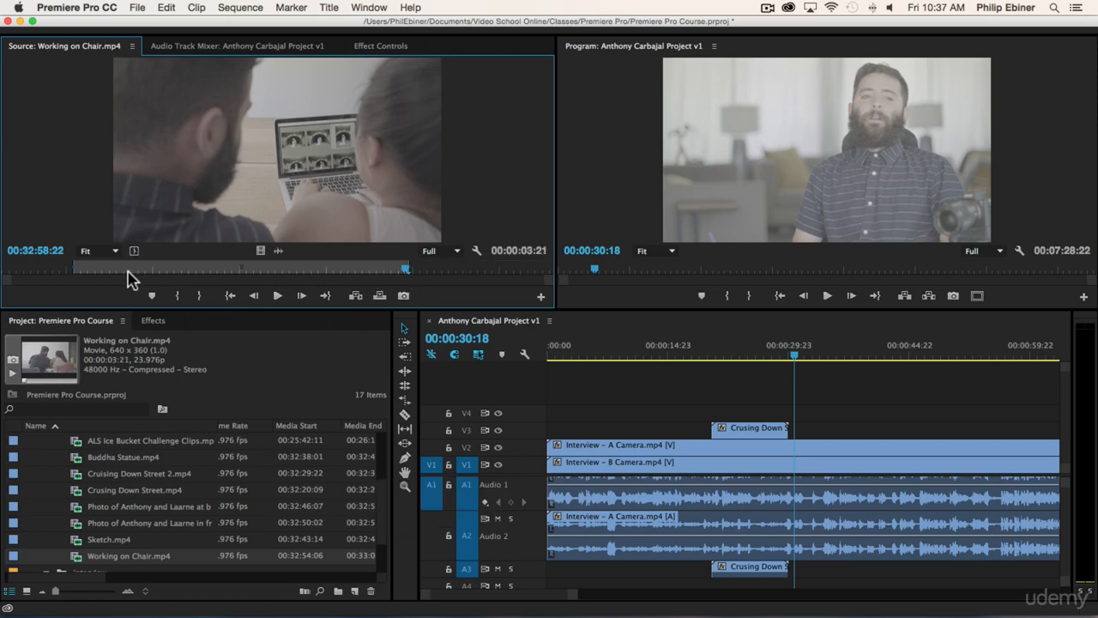
pyautogui.moveTo(289, 157); pyautogui.dragTo(838, 431)
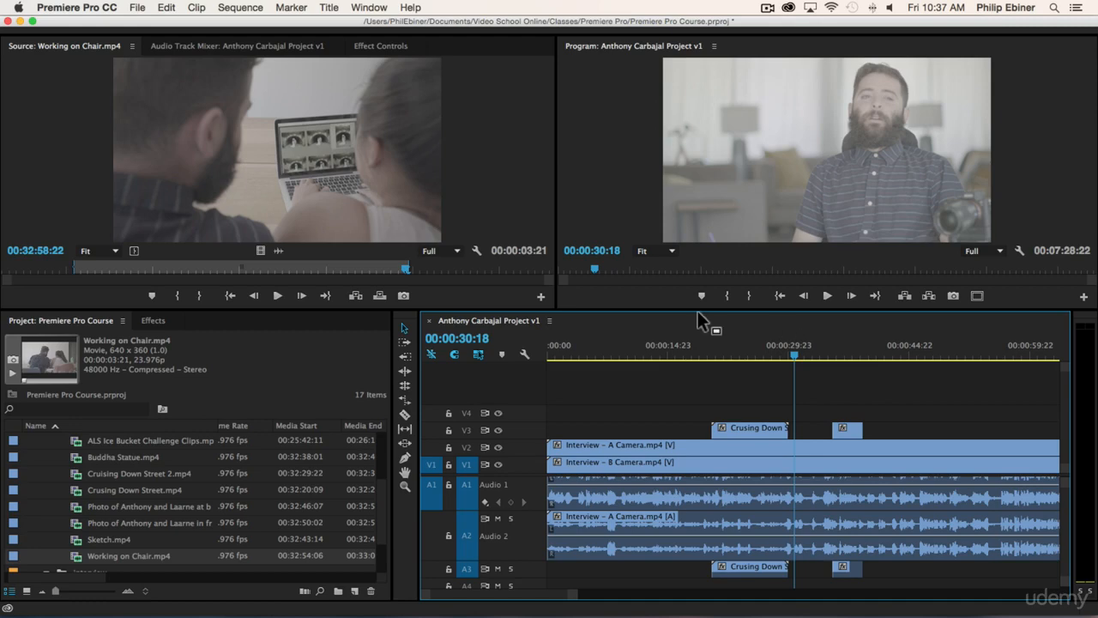
# - Review the b-roll cut, nudge the source Out earlier, and remove an extra Working clip from V3
pyautogui.click(826, 344)
pyautogui.press('space')
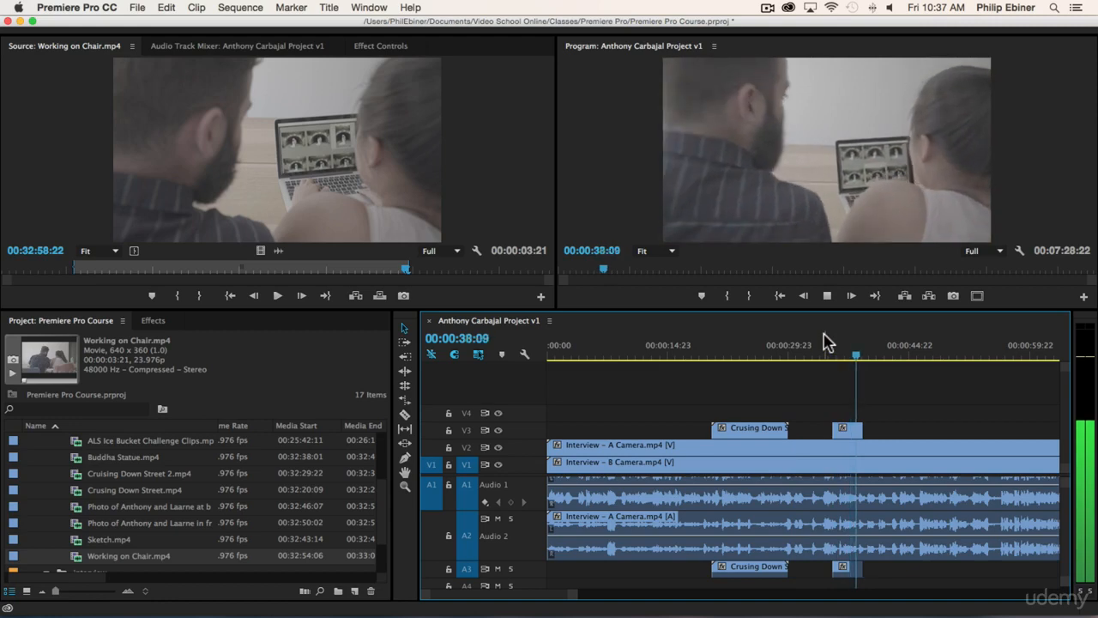
pyautogui.press('space')
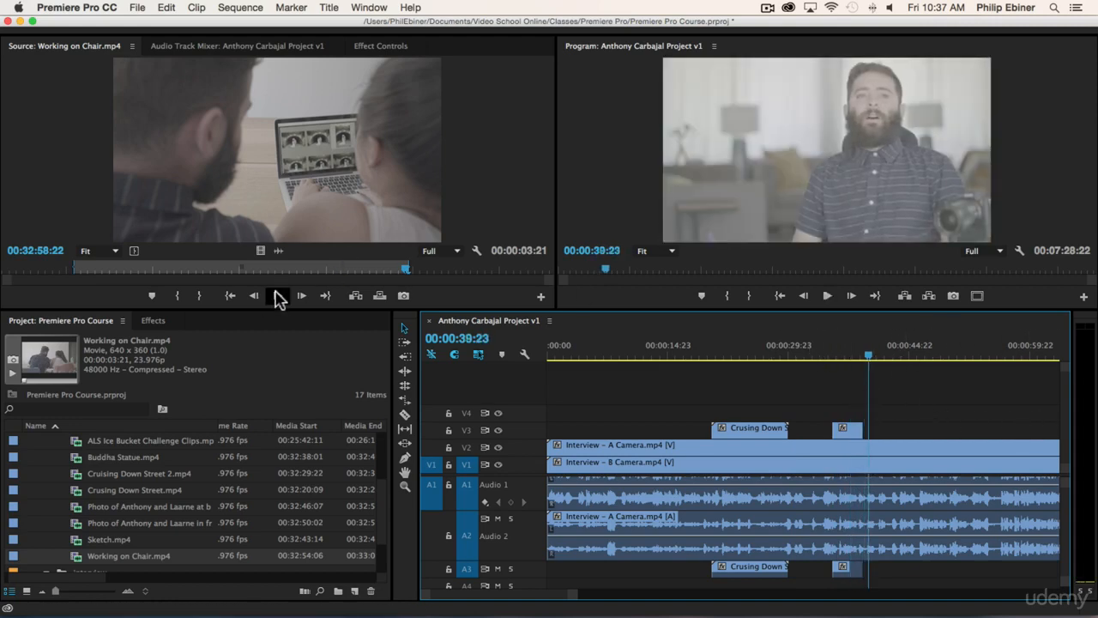
pyautogui.moveTo(409, 266); pyautogui.dragTo(458, 266)
pyautogui.moveTo(256, 200); pyautogui.dragTo(897, 439)
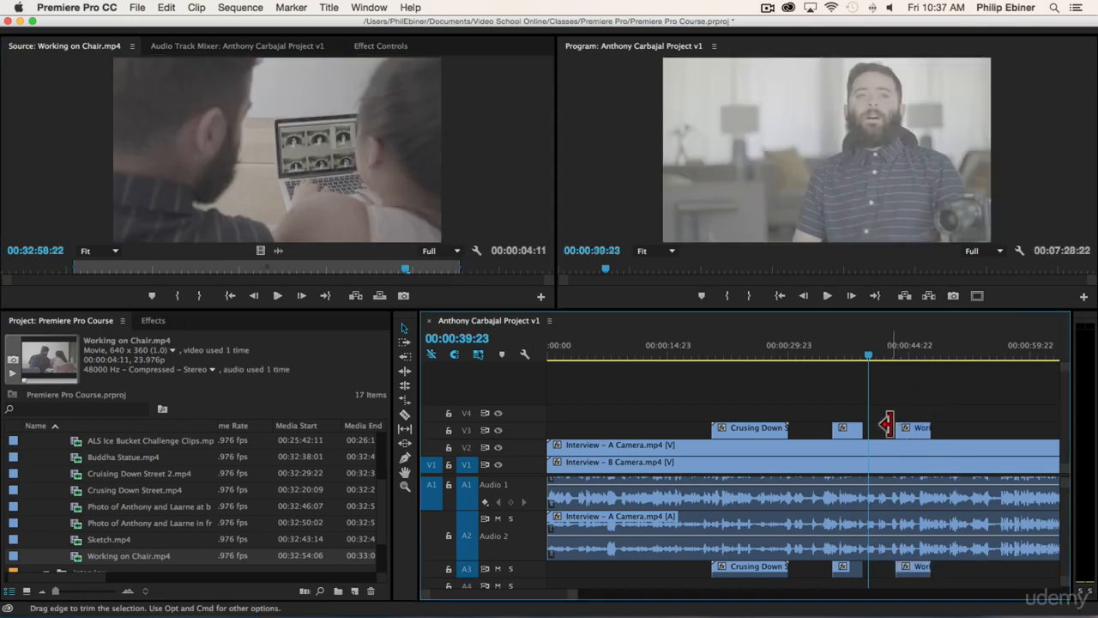
pyautogui.click(914, 427)
pyautogui.press('Delete')
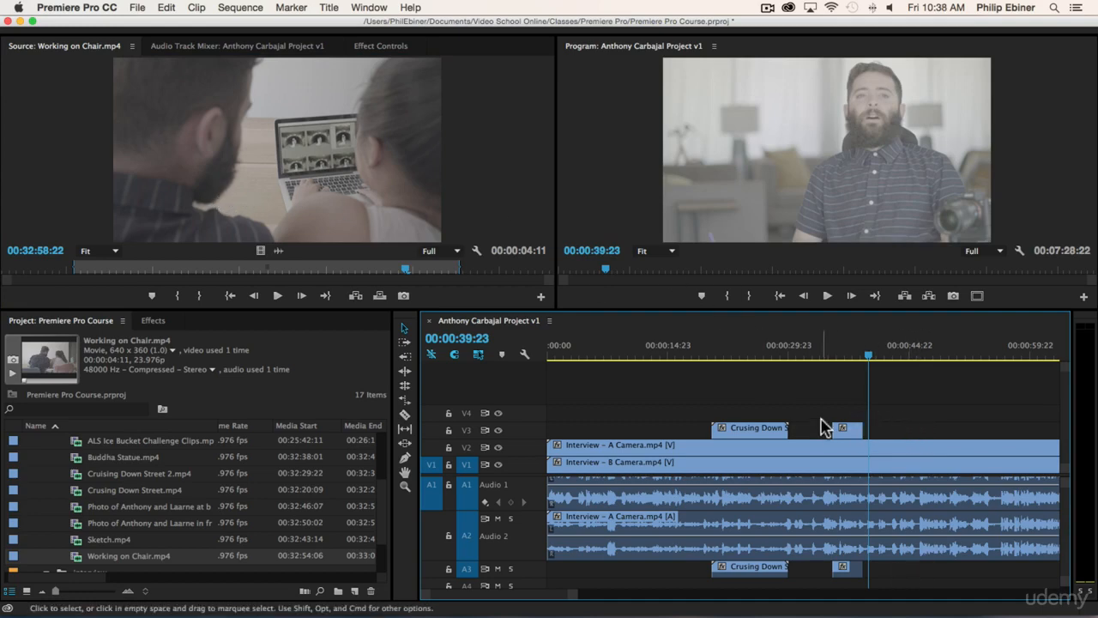
# - Extend the source range to a 00:00:05:04 duration, add it, and delete the misplaced V4 copy
pyautogui.click(855, 349)
pyautogui.moveTo(857, 358)
pyautogui.mouseDown()
pyautogui.moveTo(845, 360)
pyautogui.moveTo(858, 360)
pyautogui.mouseUp()
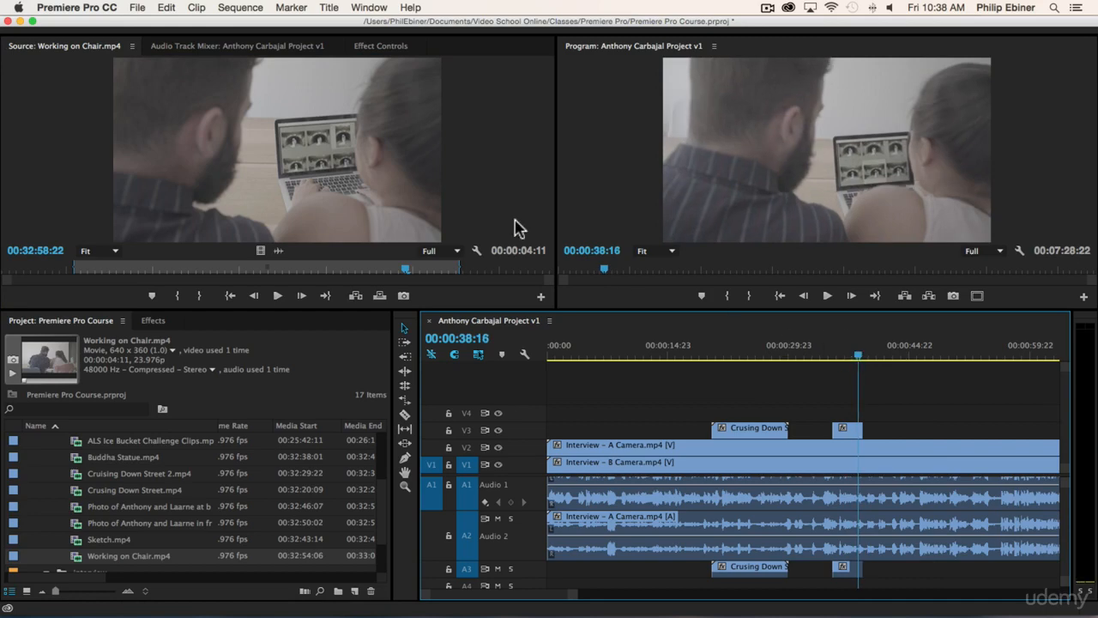
pyautogui.click(459, 263)
pyautogui.moveTo(461, 268); pyautogui.dragTo(521, 270)
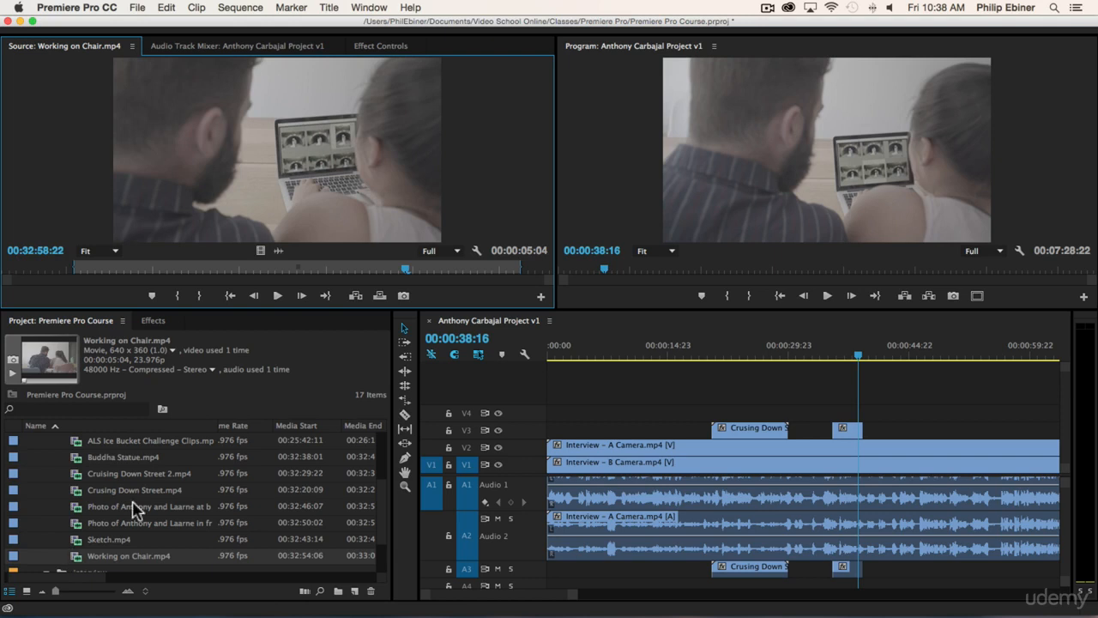
pyautogui.moveTo(787, 192); pyautogui.dragTo(841, 415)
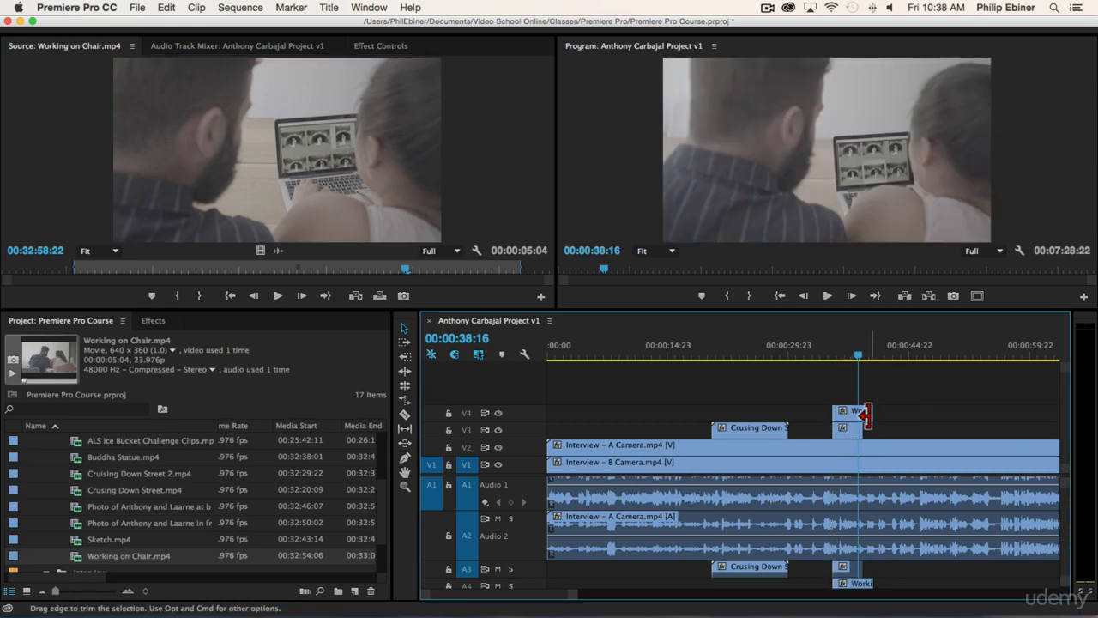
pyautogui.click(850, 412)
pyautogui.press('Delete')
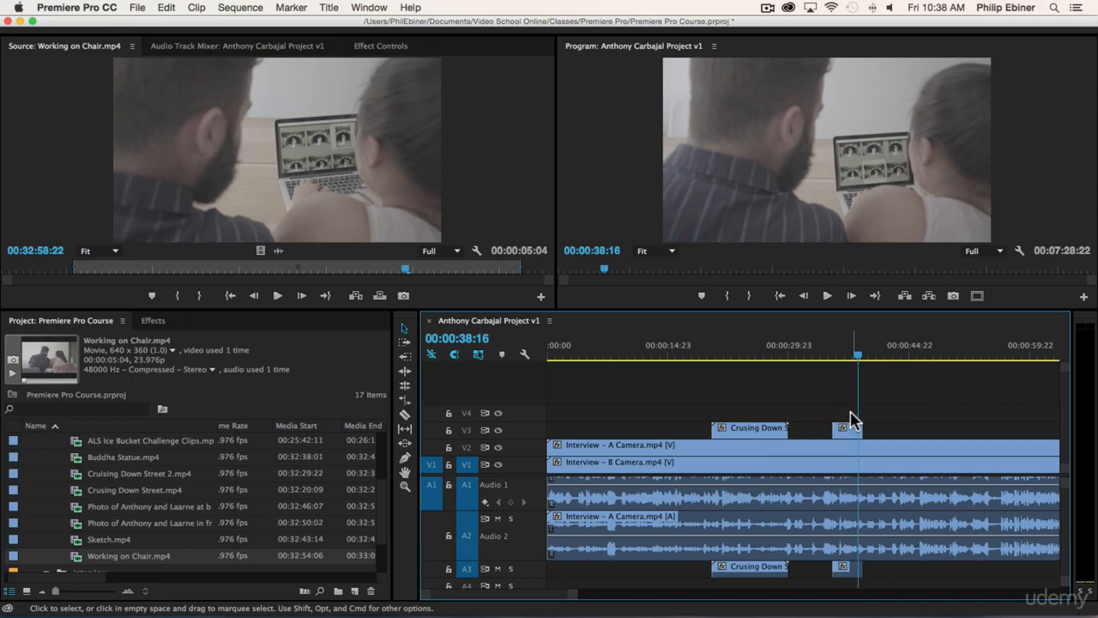
pyautogui.click(867, 355)
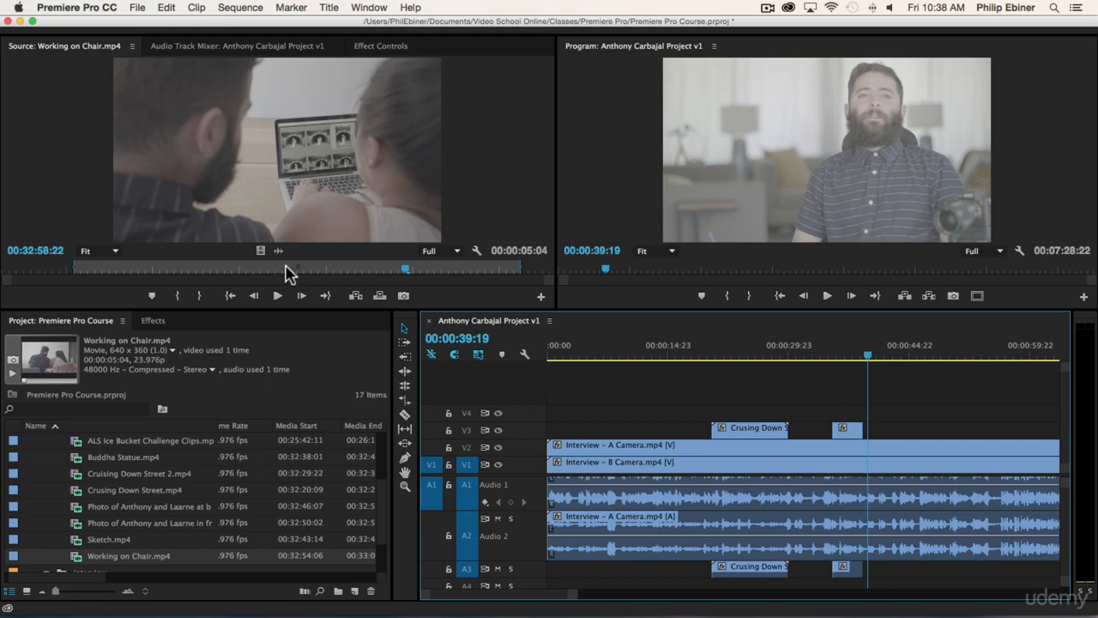
pyautogui.click(355, 297)
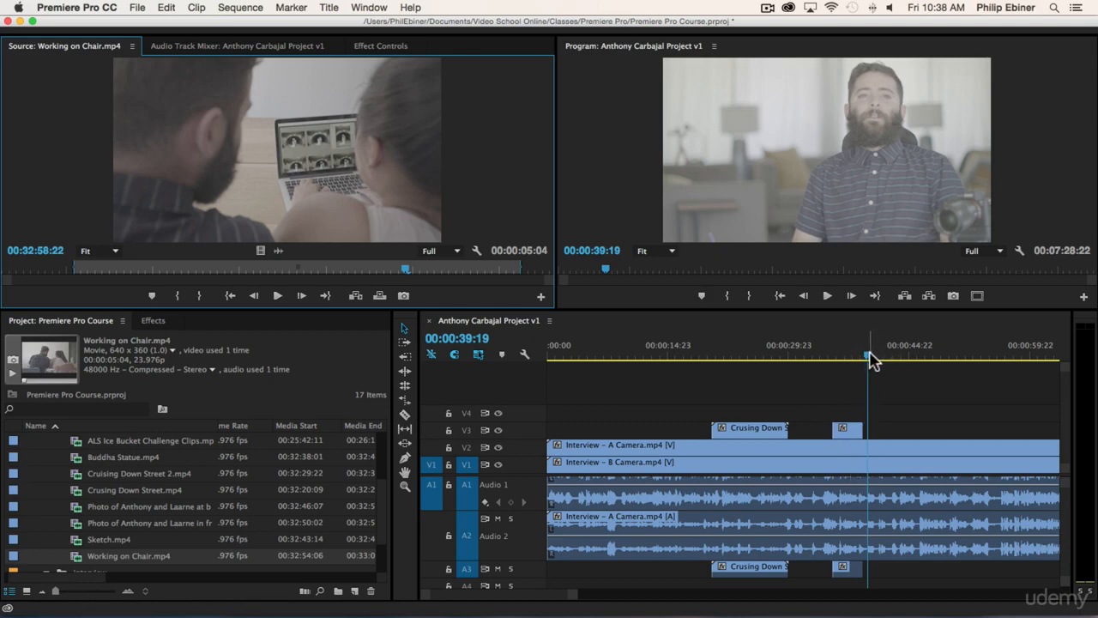
pyautogui.moveTo(868, 359); pyautogui.dragTo(917, 360)
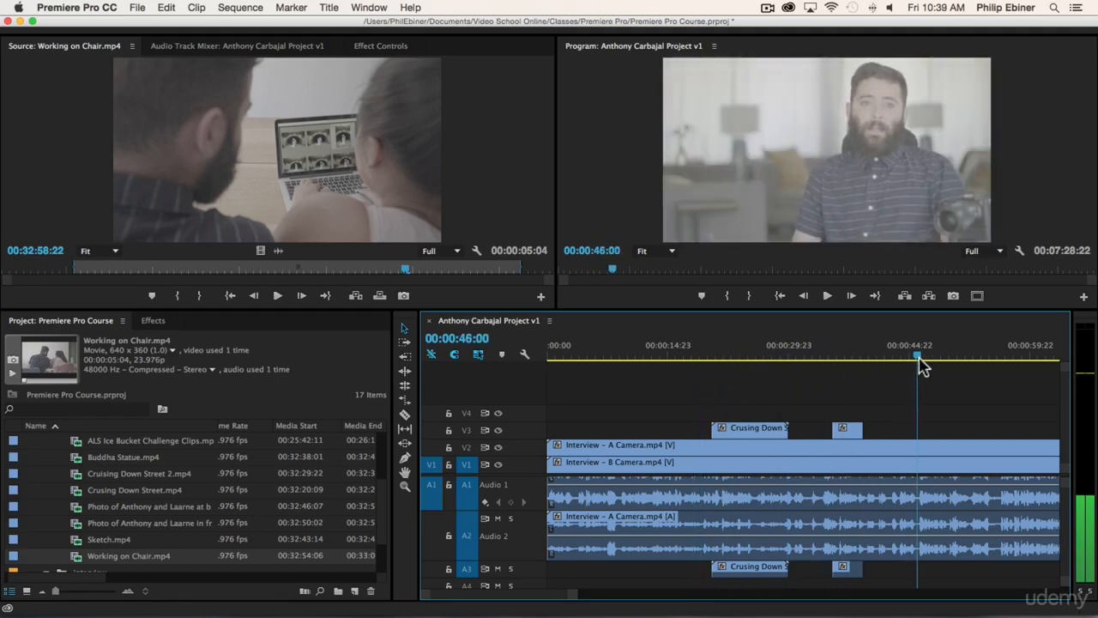
pyautogui.click(355, 296)
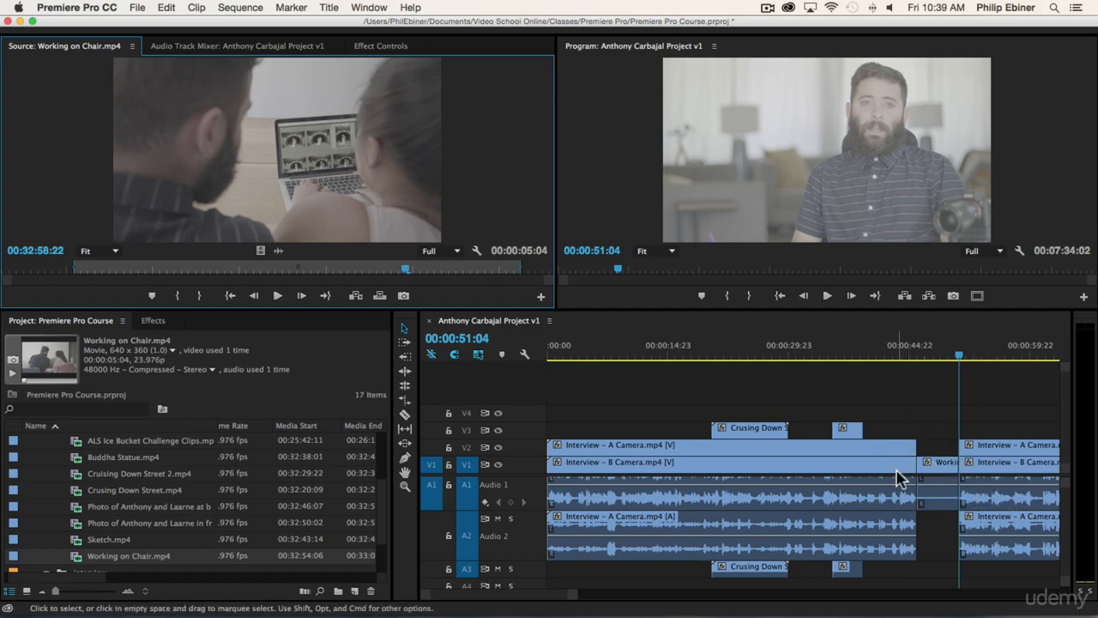
pyautogui.press('super+s')
pyautogui.press('super+z')
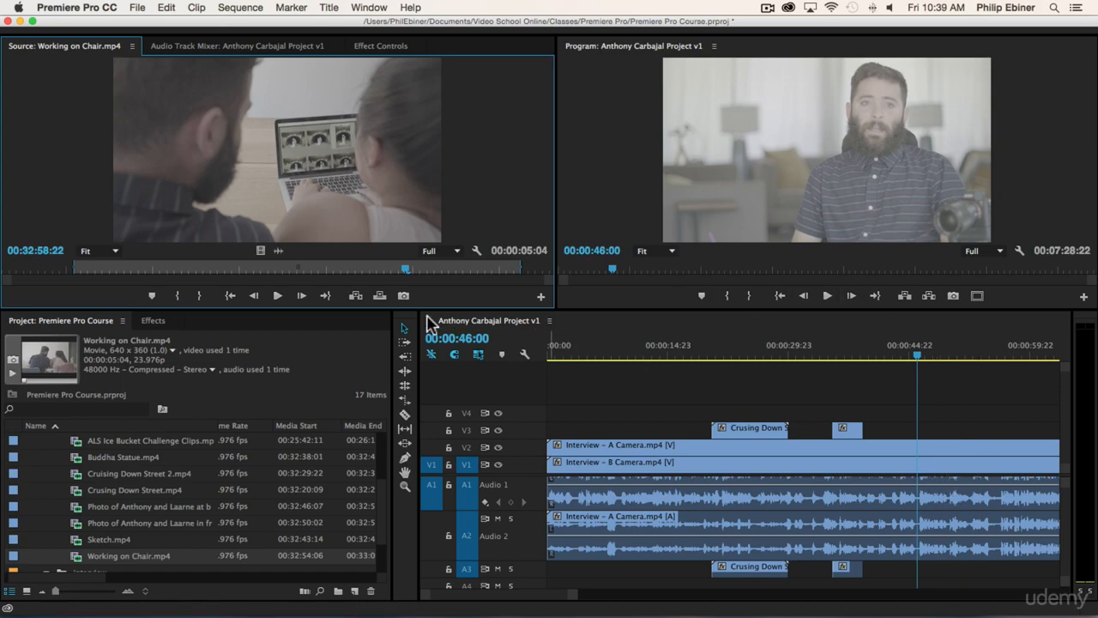
# - Insert Working on Chair into V1, review the cut with V2 hidden, then undo the insert
pyautogui.click(379, 295)
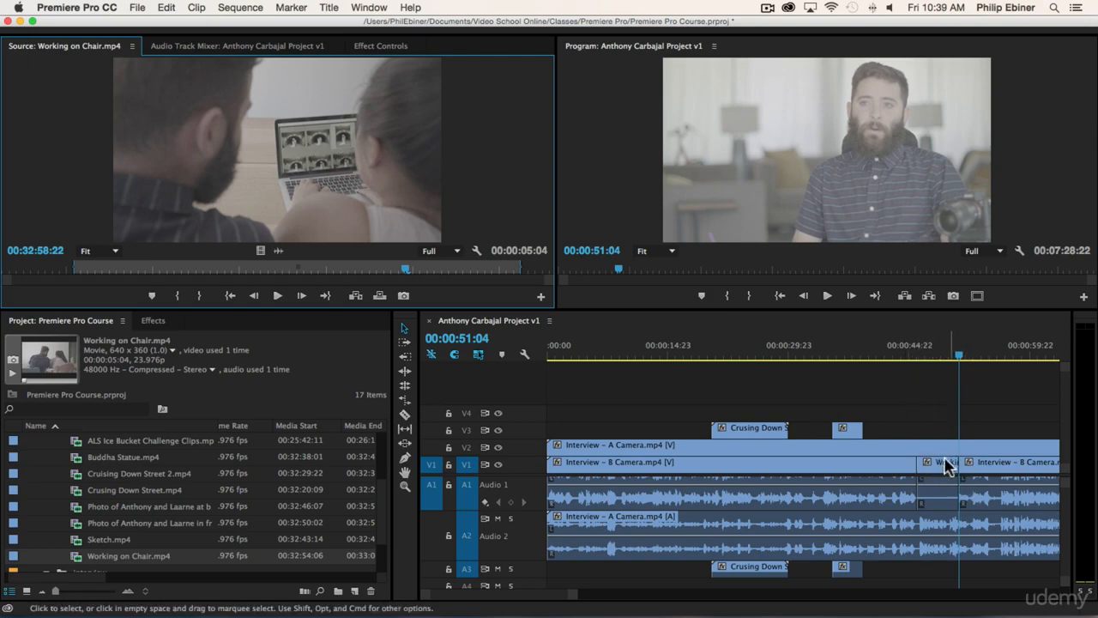
pyautogui.click(938, 346)
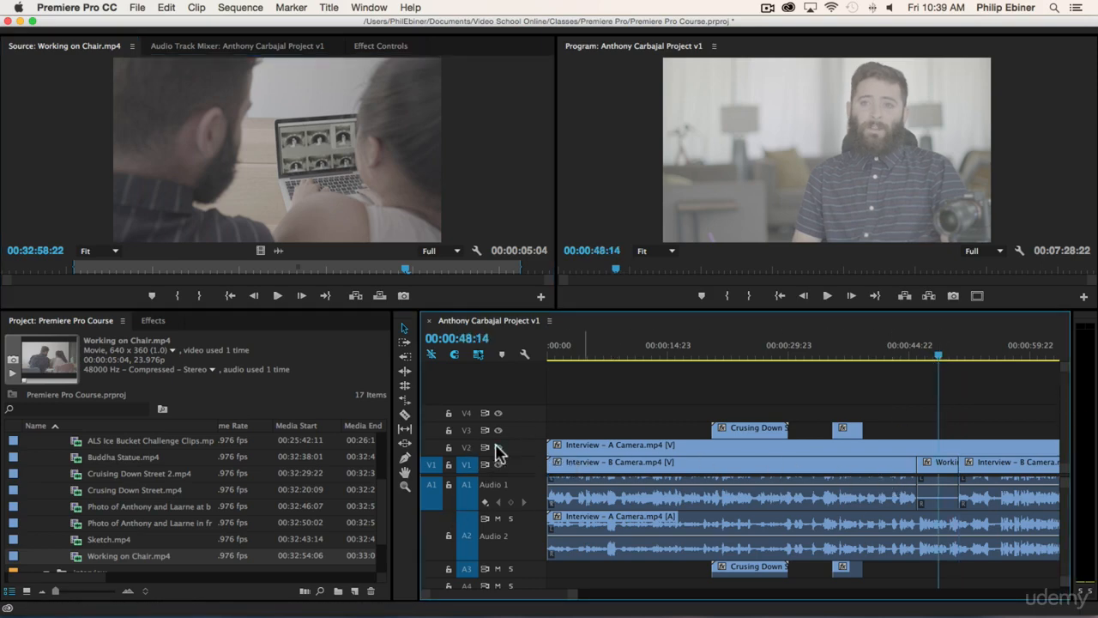
pyautogui.click(497, 447)
pyautogui.moveTo(934, 354); pyautogui.dragTo(903, 360)
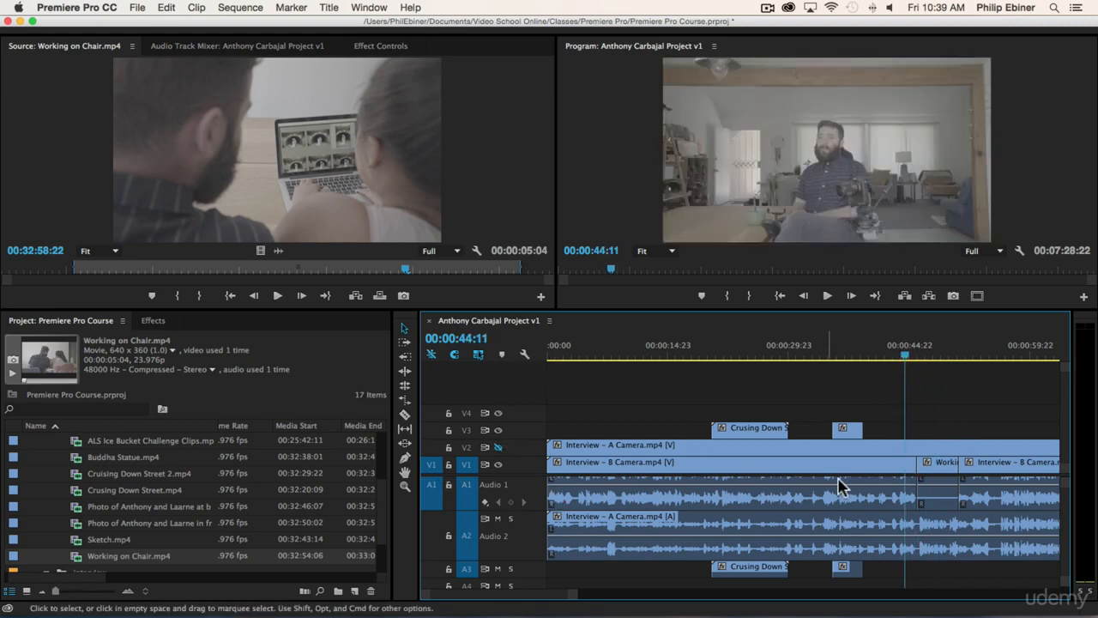
pyautogui.press('space')
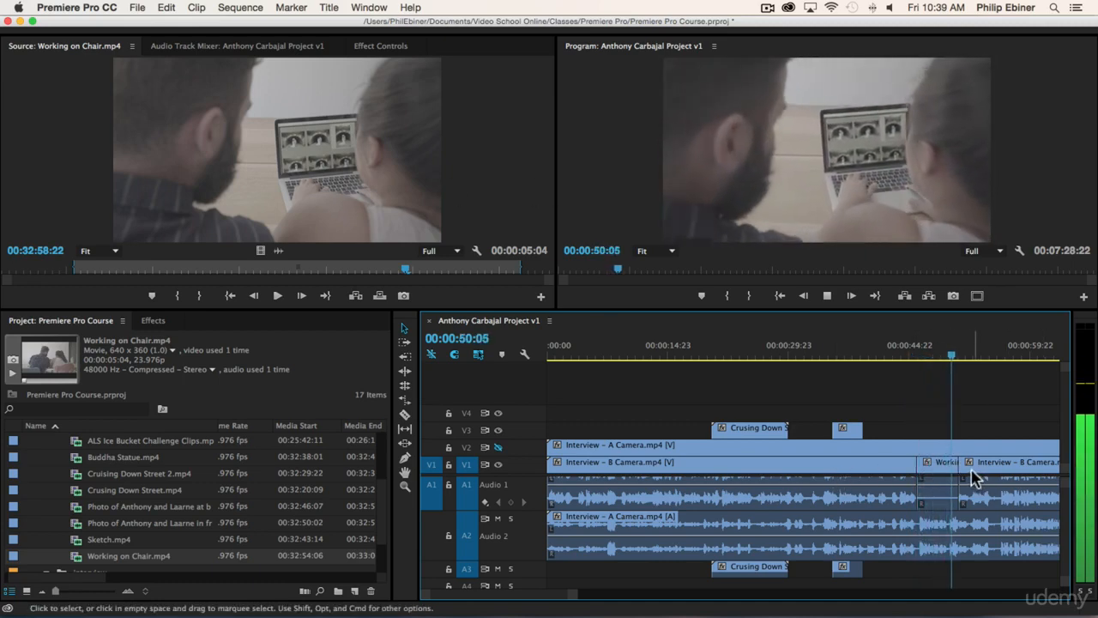
pyautogui.press('space')
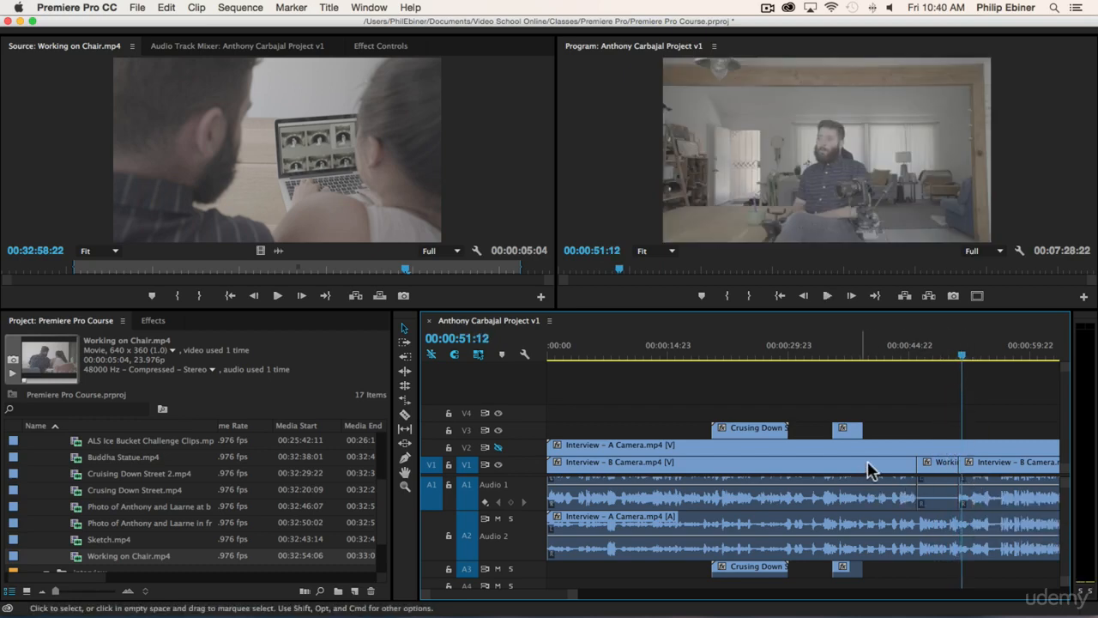
pyautogui.hotkey('ctrl', 'z')
pyautogui.hotkey('ctrl', 'z')
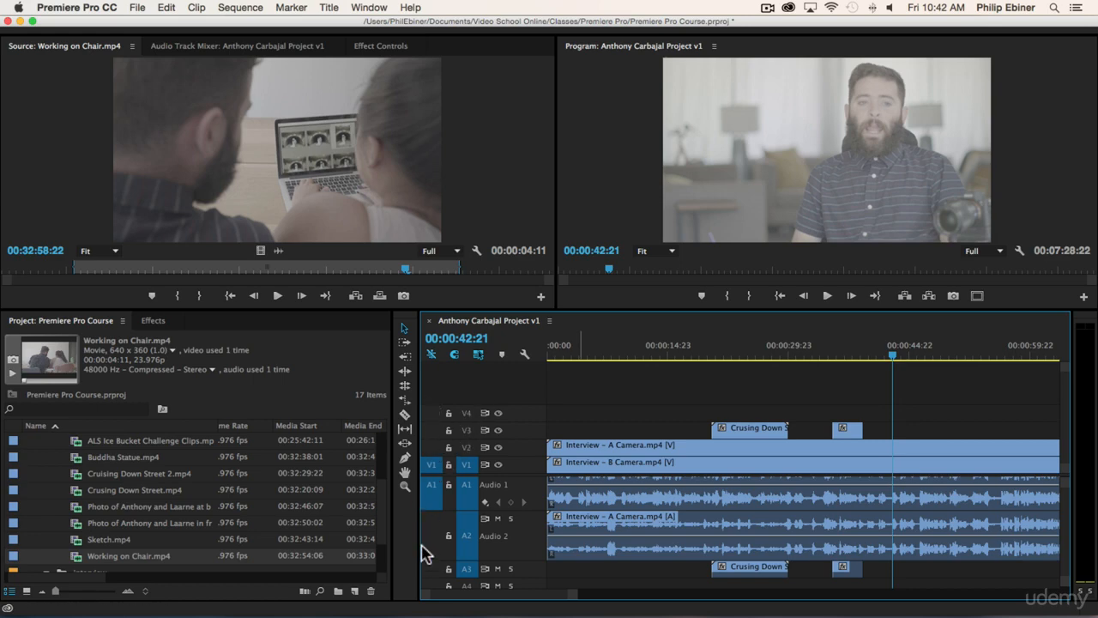
# - Patch source video to V3 and test-overwrite Working on Chair there, then undo it
pyautogui.click(431, 465)
pyautogui.click(433, 436)
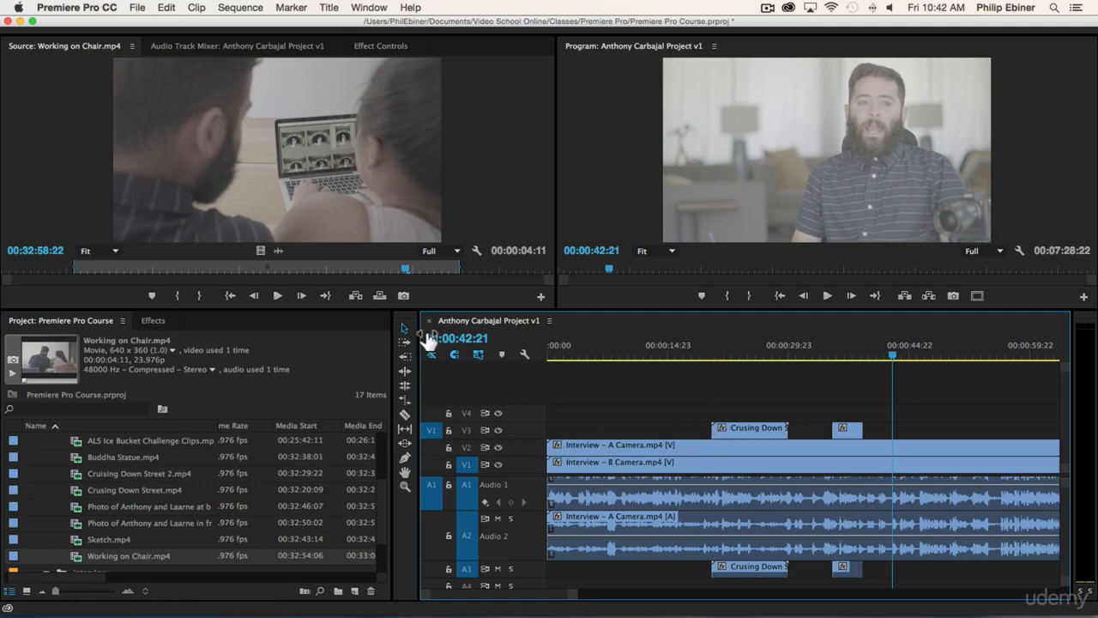
pyautogui.click(379, 295)
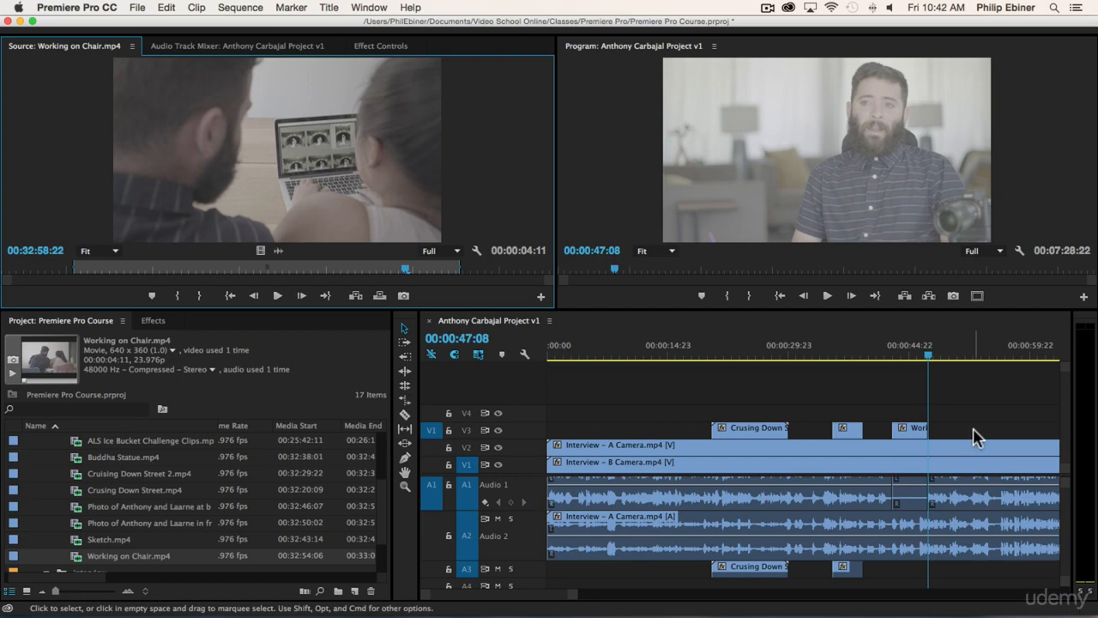
pyautogui.press('super+z')
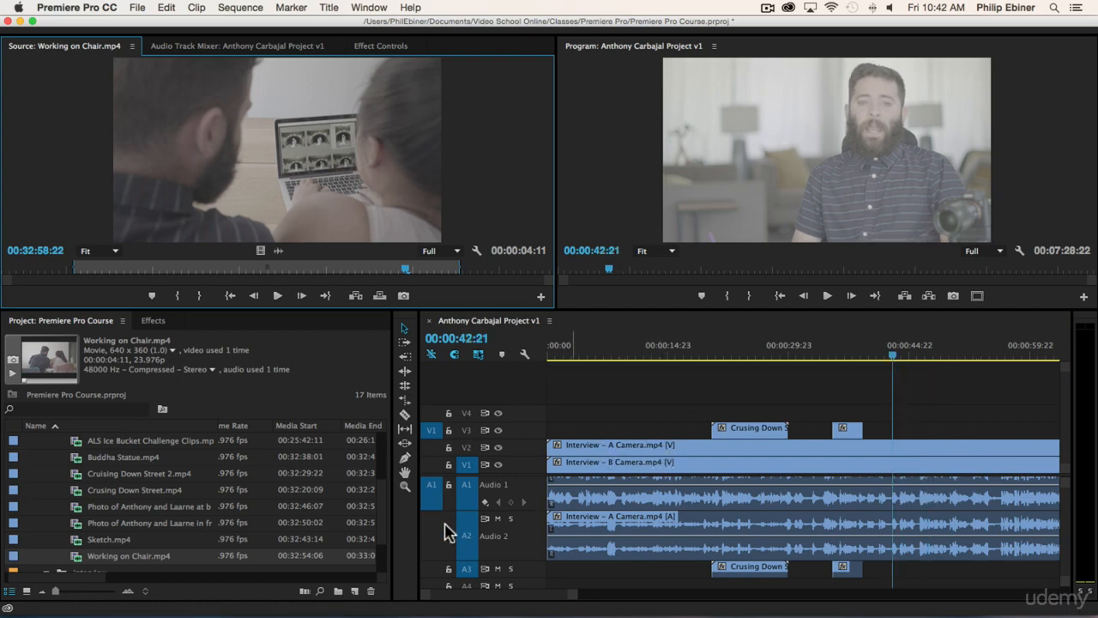
# - Patch source audio to A3, test overwrite and insert, then ripple delete both Working on Chair clips
pyautogui.click(432, 569)
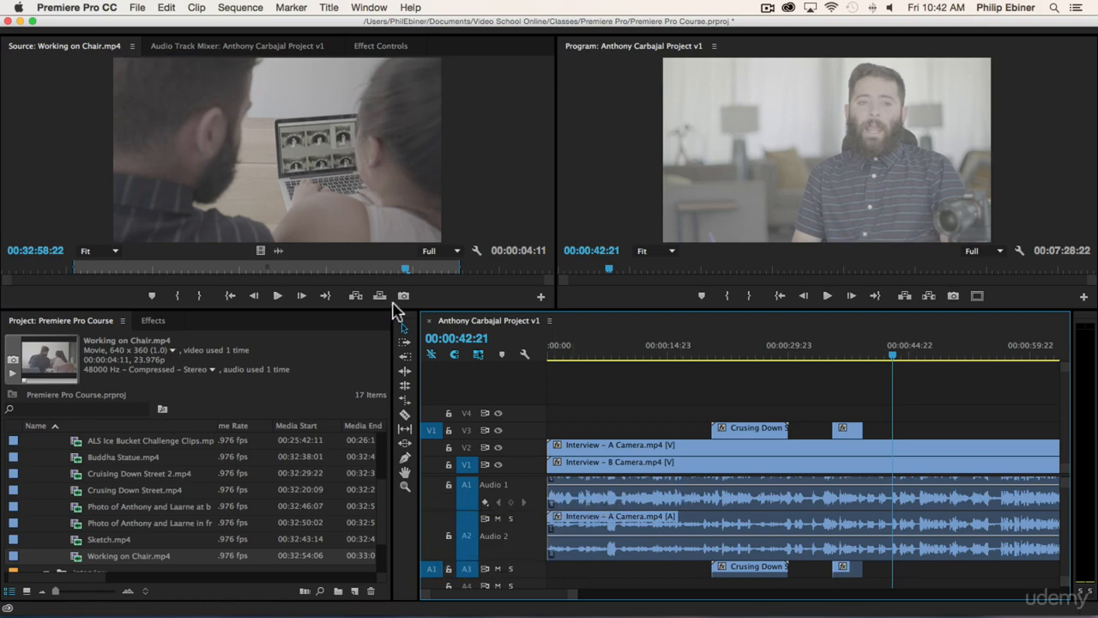
pyautogui.click(379, 296)
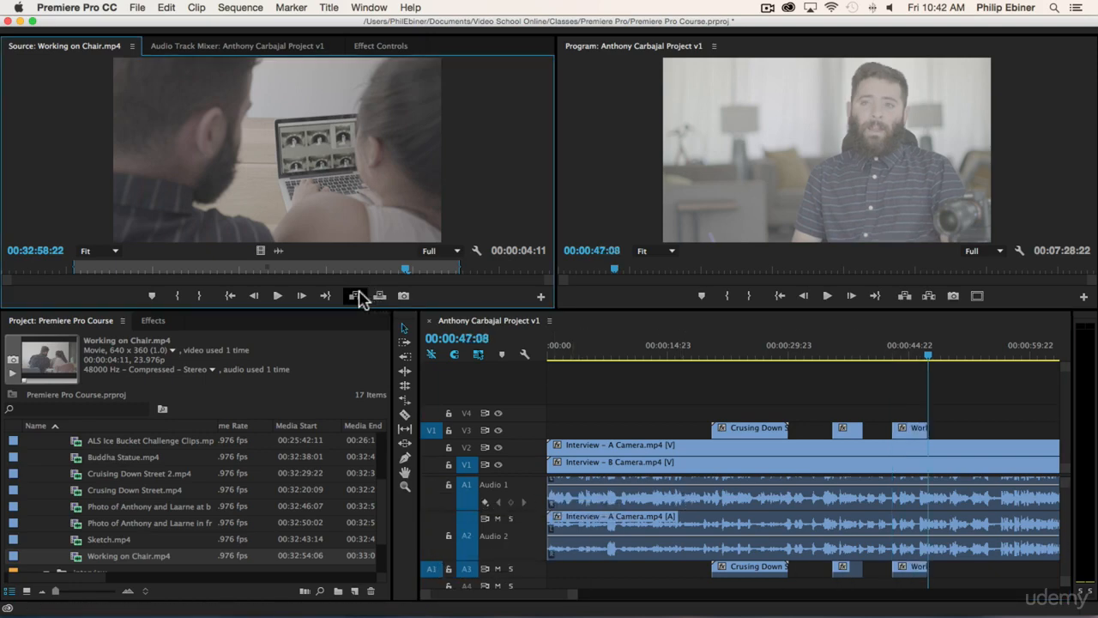
pyautogui.click(356, 295)
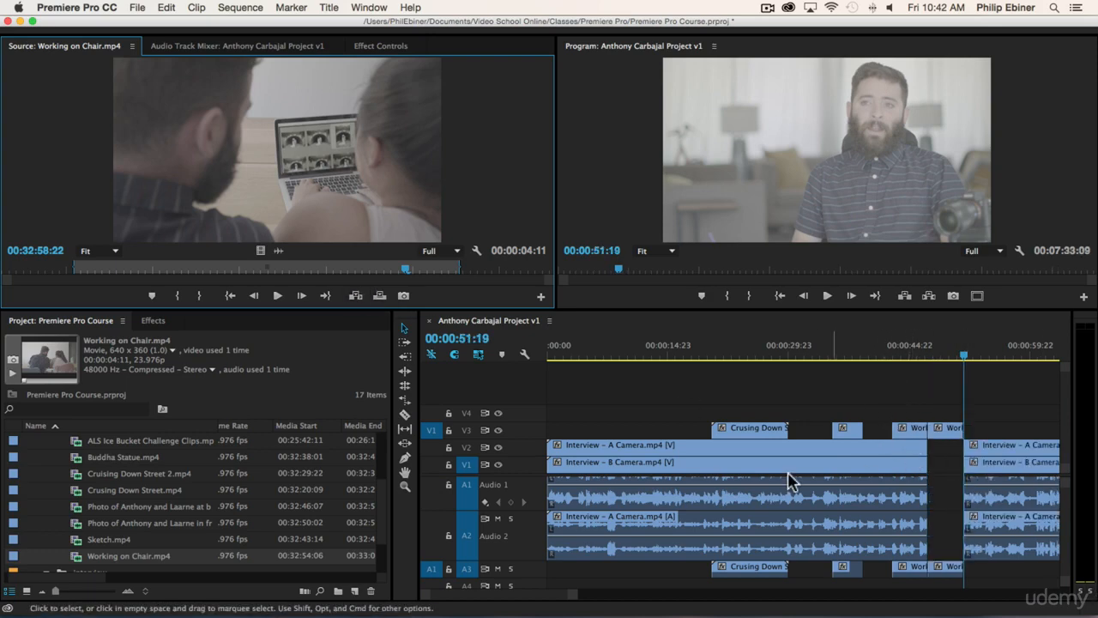
pyautogui.moveTo(892, 403); pyautogui.dragTo(959, 435)
pyautogui.hotkey('alt', 'BackSpace')
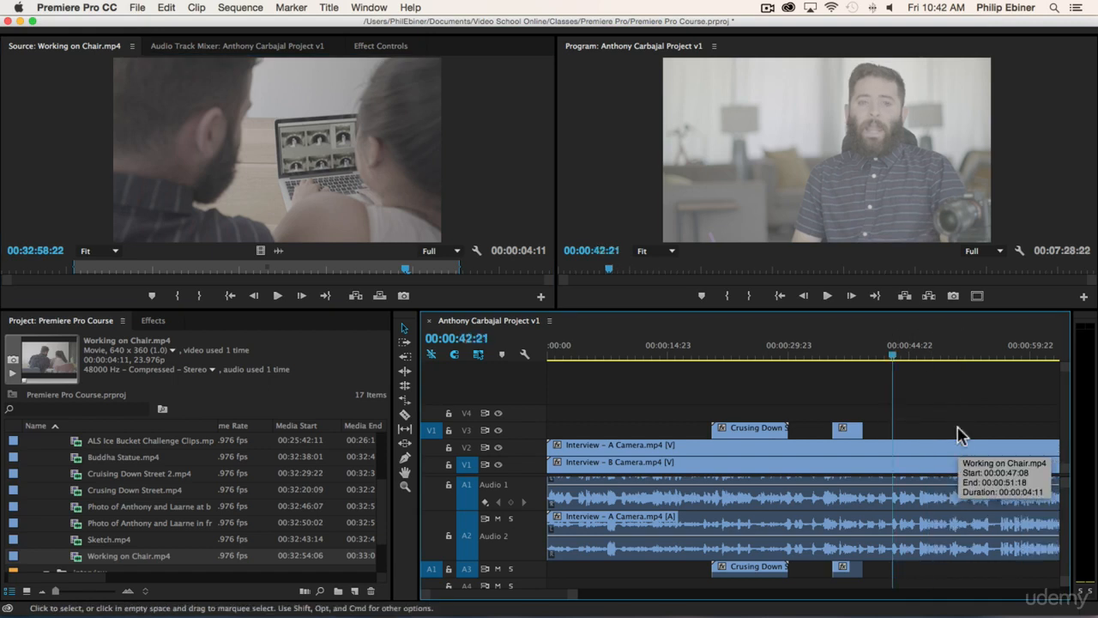
pyautogui.hscroll(5, 982, 427)
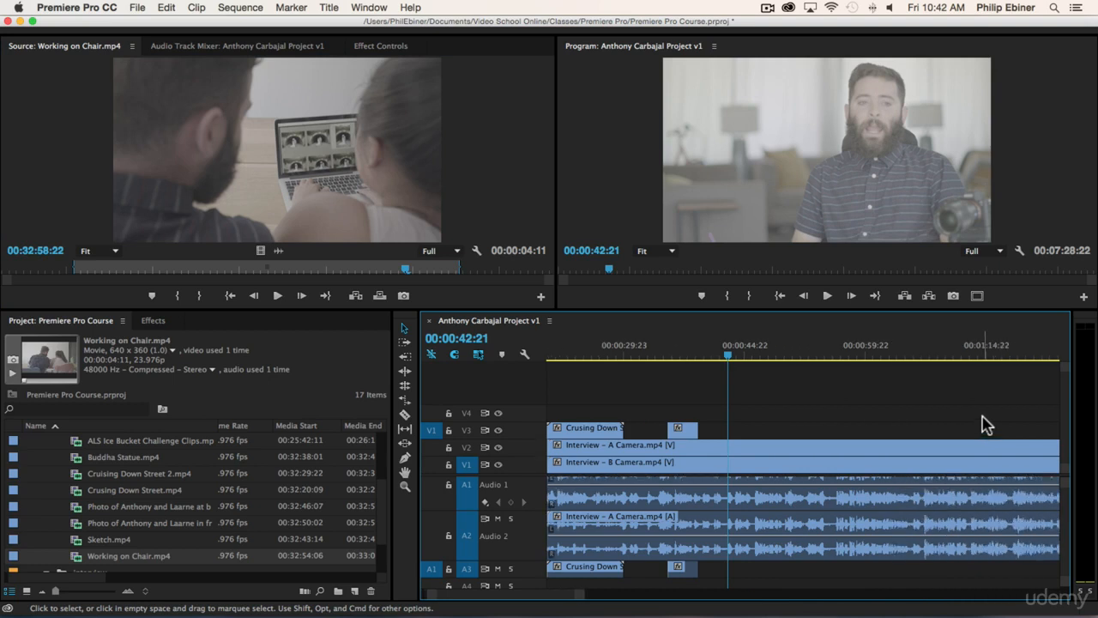
pyautogui.scroll(3, 85, 472)
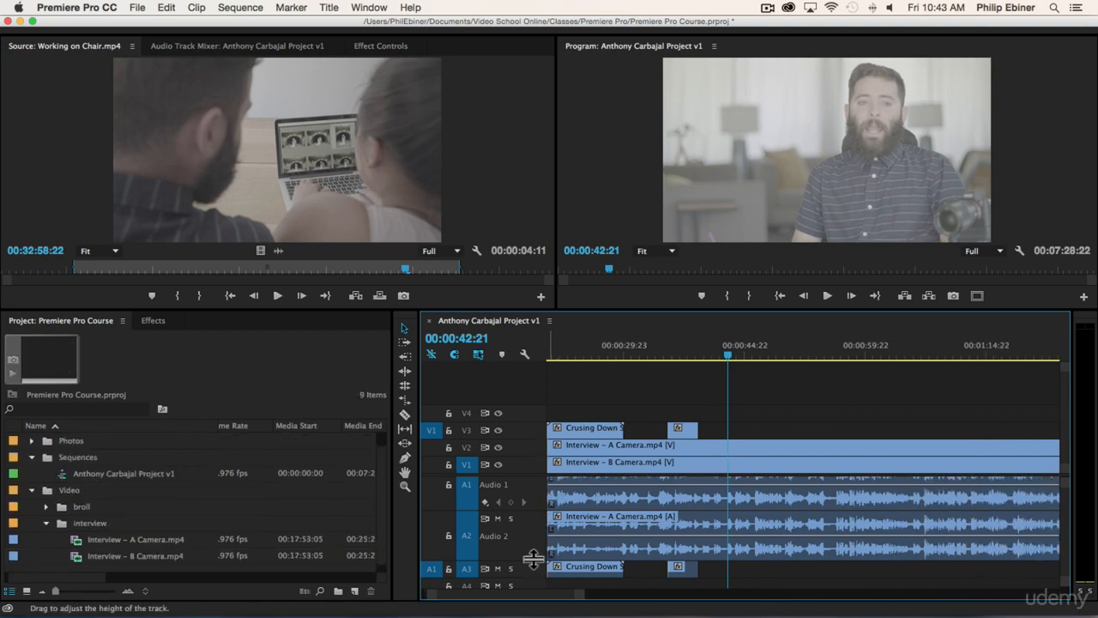
# - Shrink the audio tracks, open the Music bin, and place Goodbye Summer.wav on A4, loading it as source
pyautogui.moveTo(529, 560); pyautogui.dragTo(530, 432)
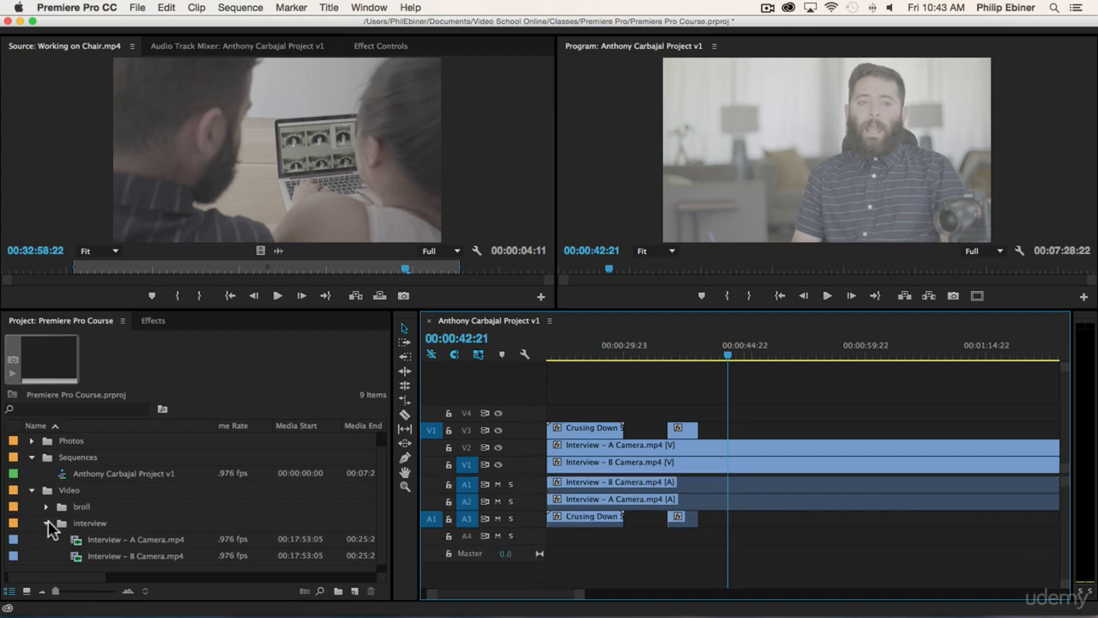
pyautogui.click(47, 523)
pyautogui.click(33, 441)
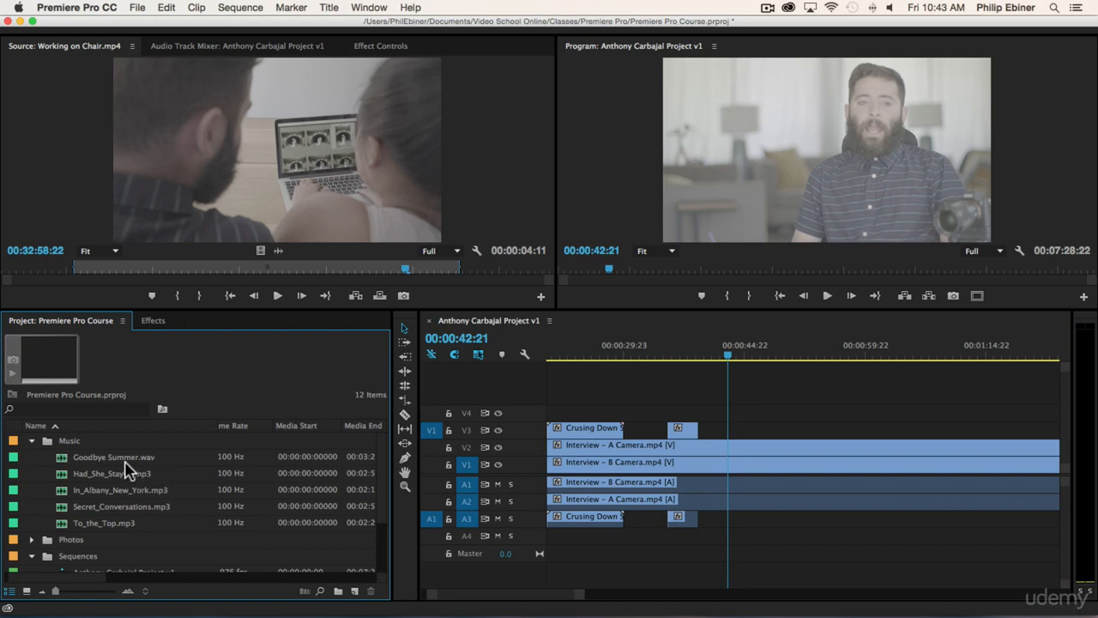
pyautogui.moveTo(125, 463); pyautogui.dragTo(602, 538)
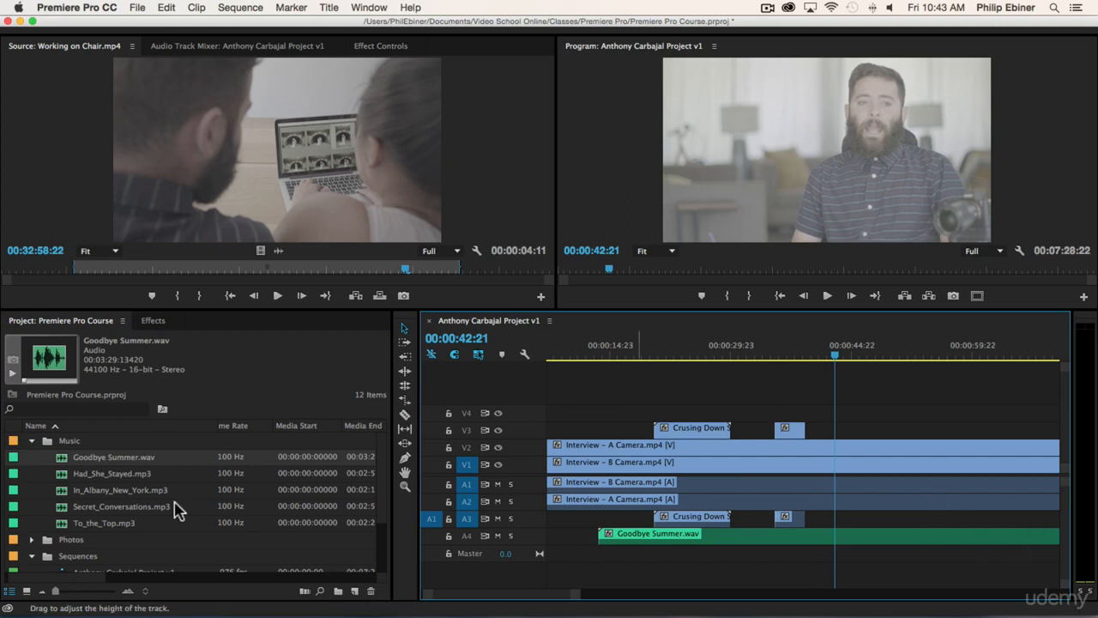
pyautogui.doubleClick(67, 459)
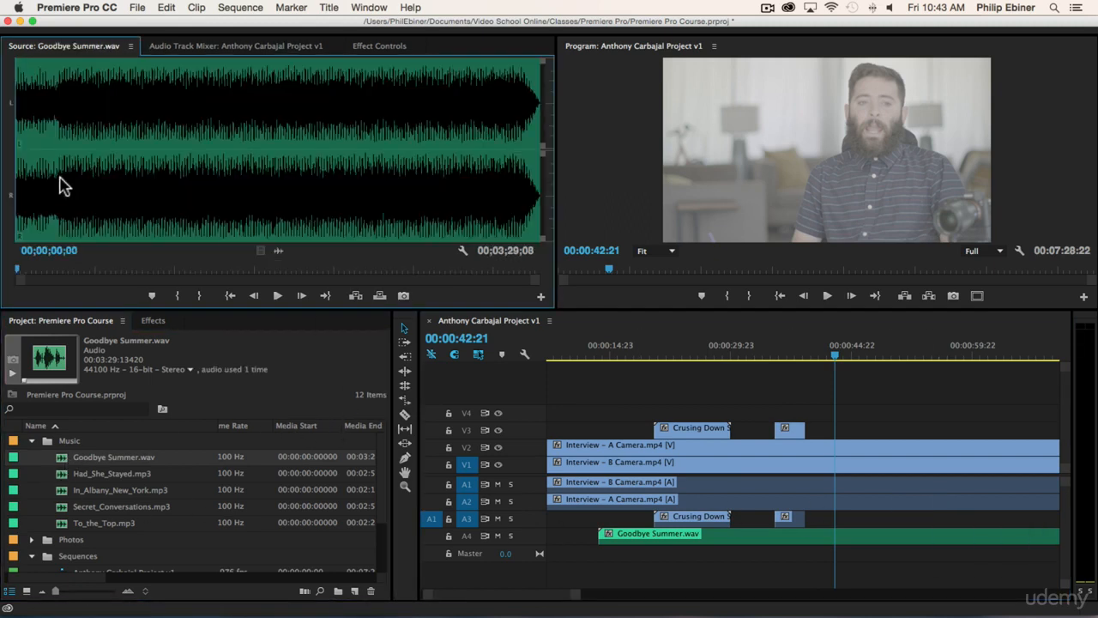
# - Mark Goodbye Summer.wav from 02;16;24 to just past 03;00 and zoom the timeline out
pyautogui.click(358, 152)
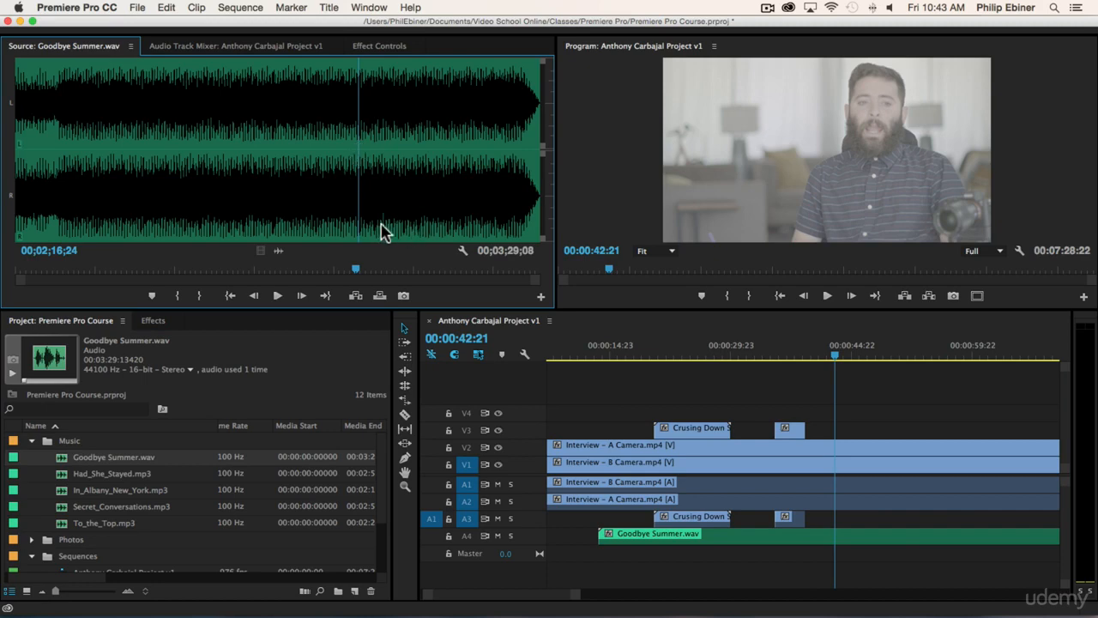
pyautogui.press('i')
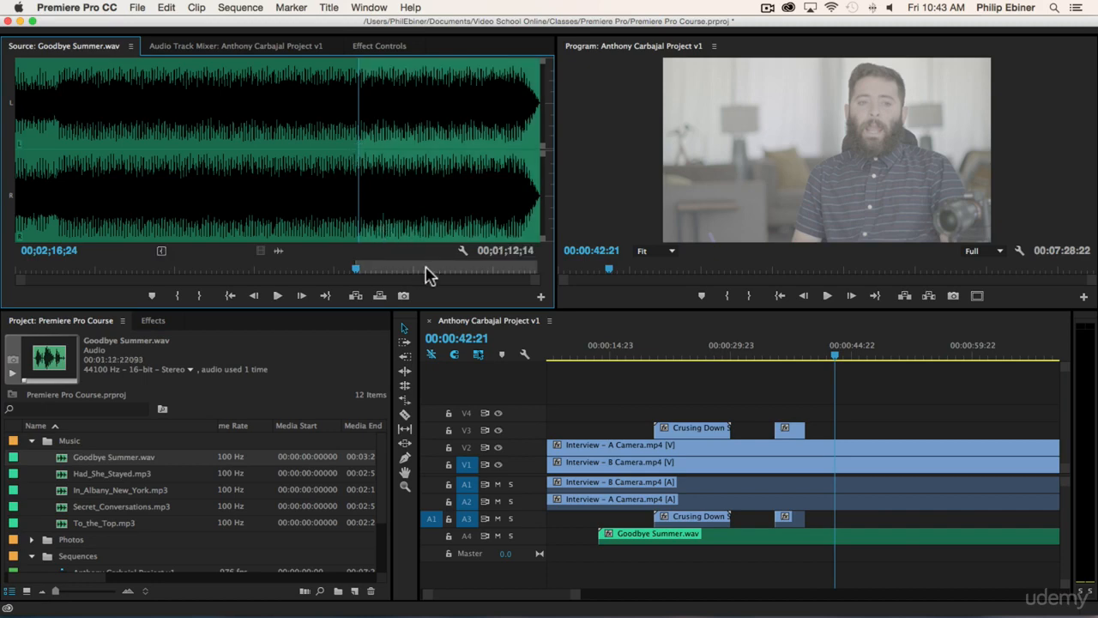
pyautogui.click(468, 270)
pyautogui.press('o')
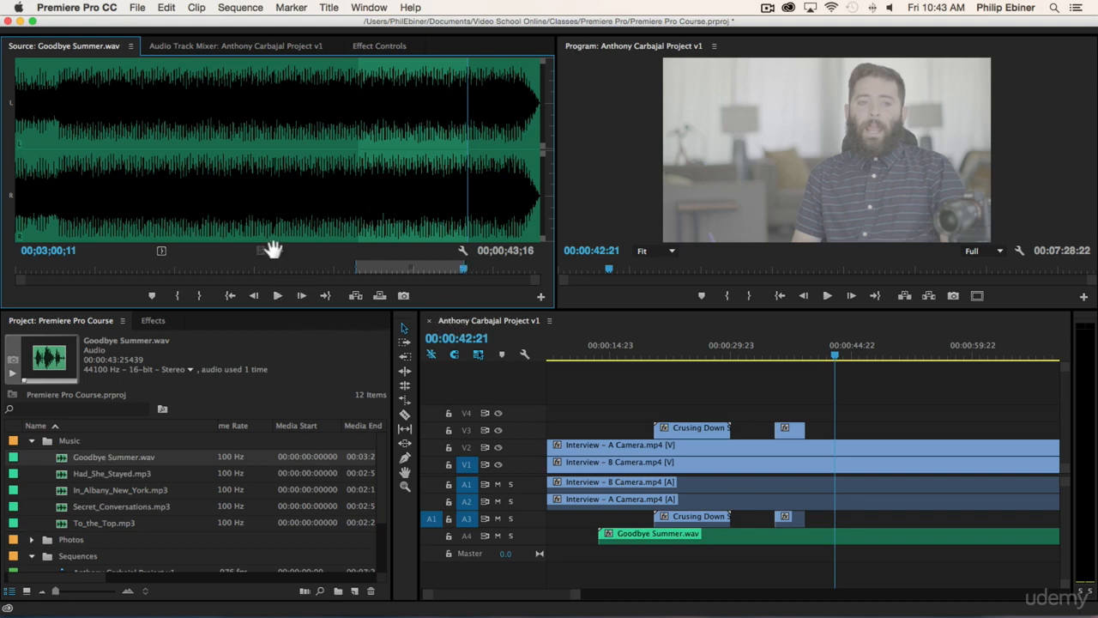
pyautogui.moveTo(369, 242); pyautogui.dragTo(774, 552)
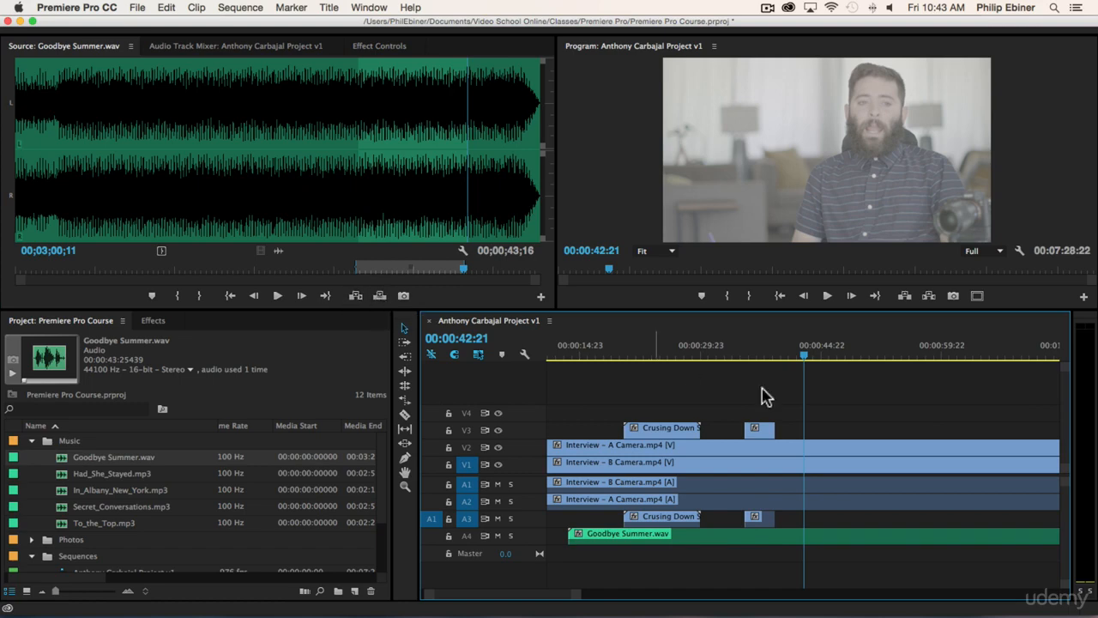
pyautogui.press('-')
pyautogui.press('-')
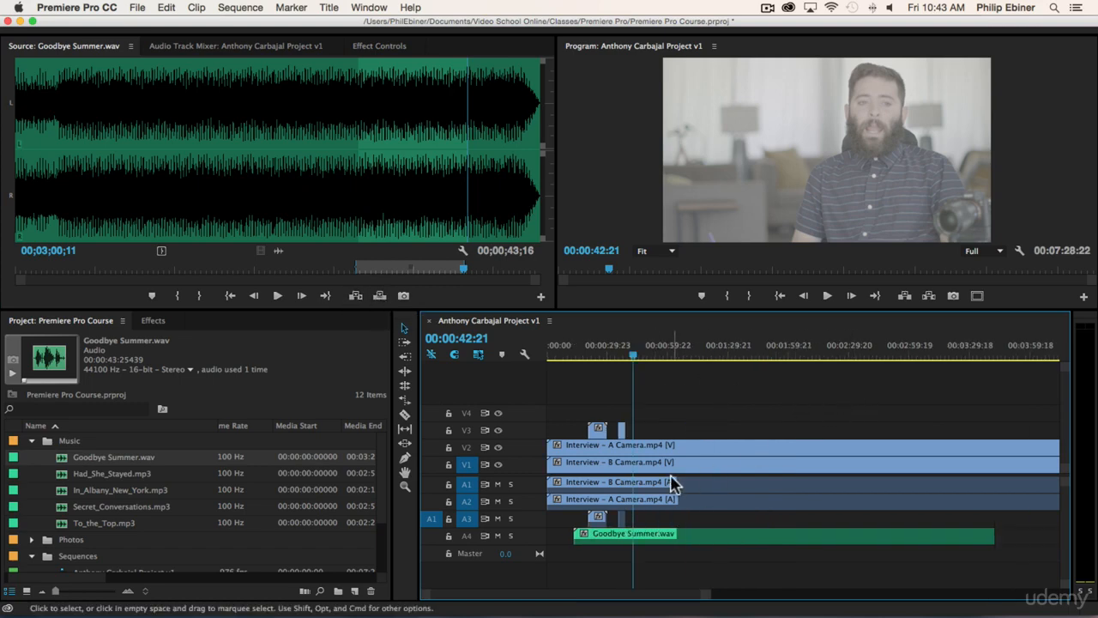
# - Patch source audio to A3, test overwrite and insert of the music section, then undo both
pyautogui.click(432, 519)
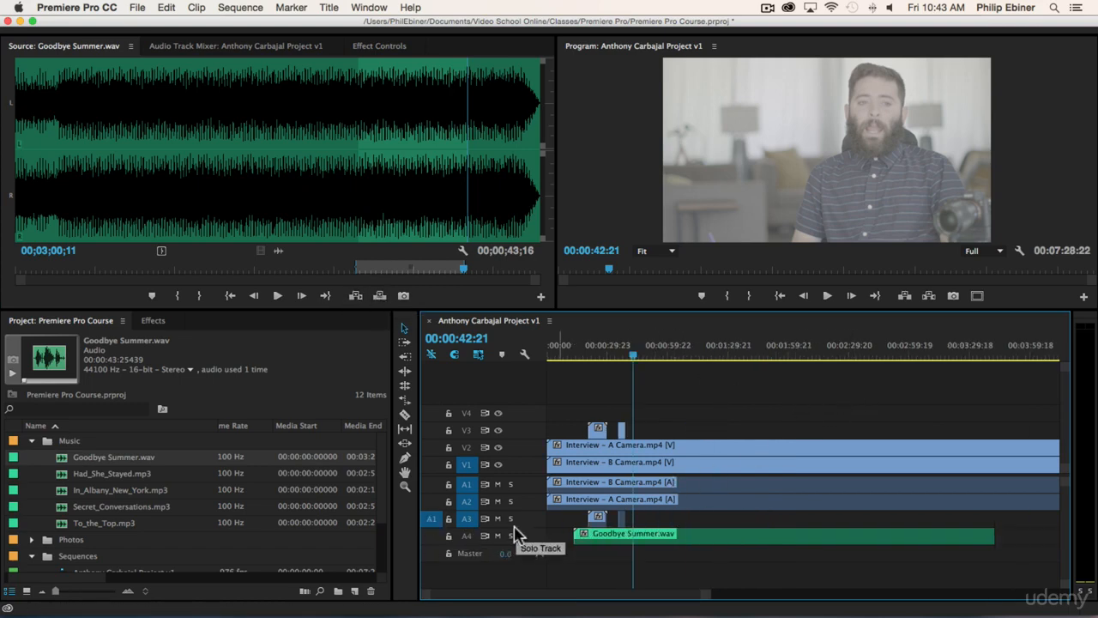
pyautogui.click(379, 295)
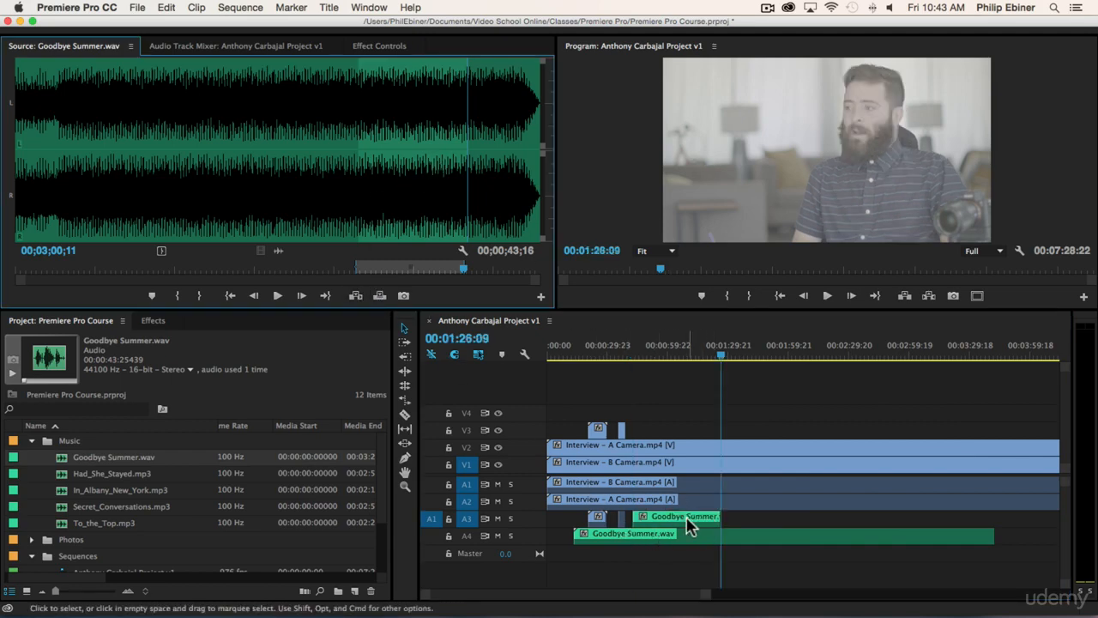
pyautogui.click(356, 295)
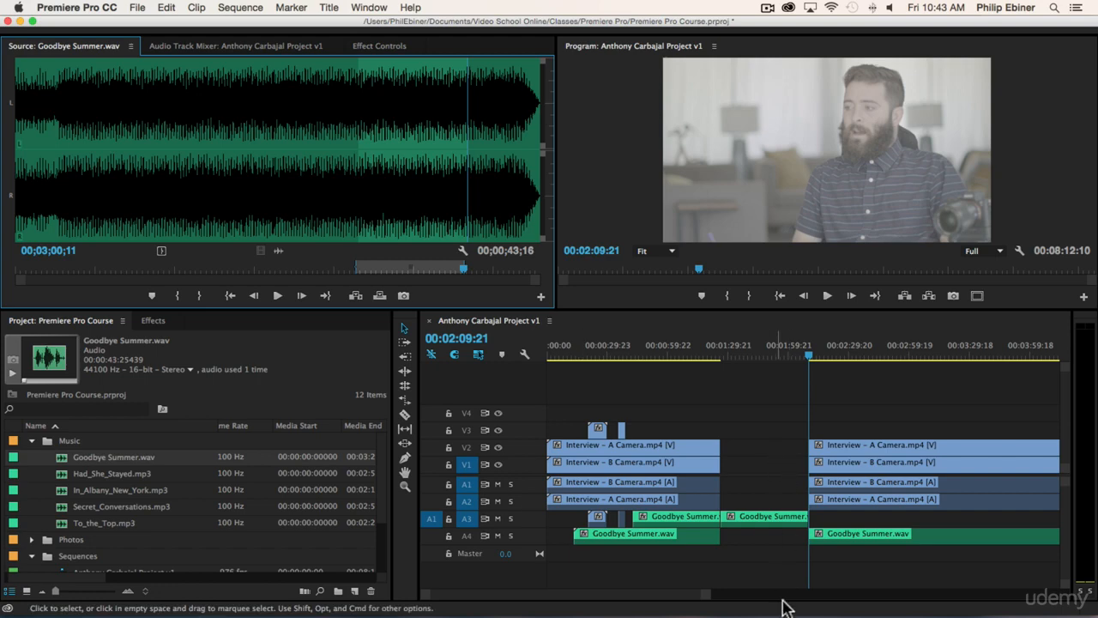
pyautogui.press('super+z')
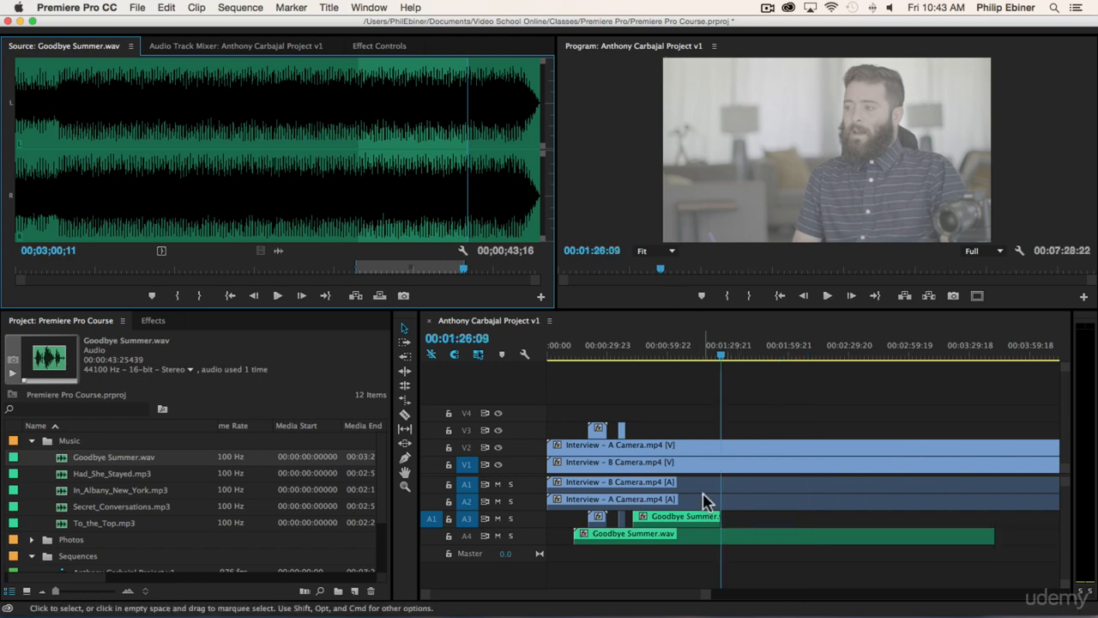
pyautogui.press('super+z')
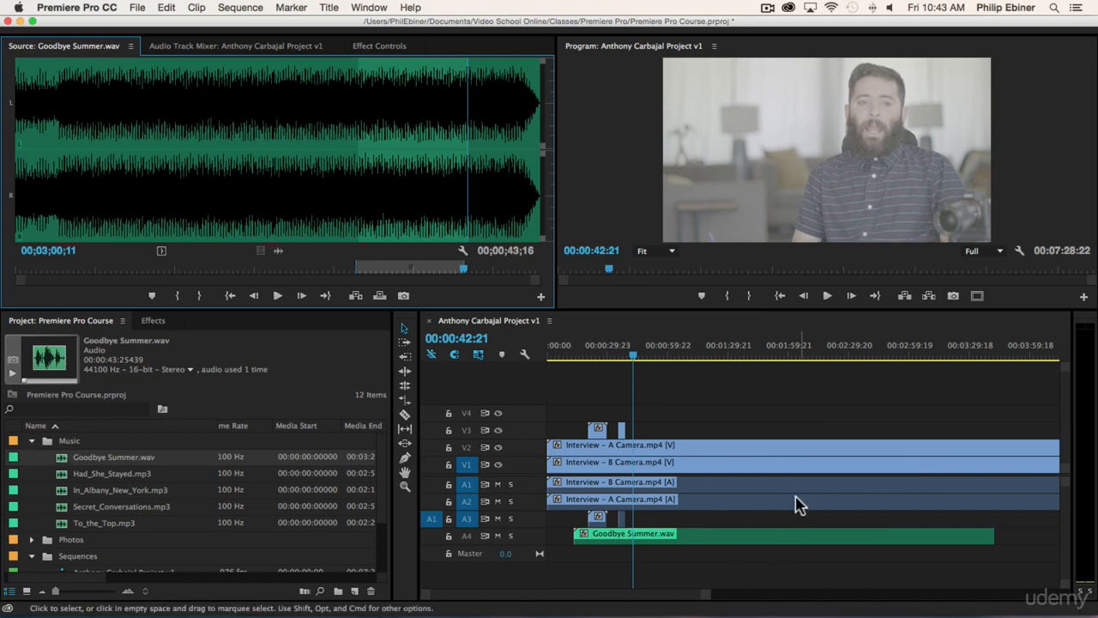
pyautogui.moveTo(584, 410); pyautogui.dragTo(683, 429)
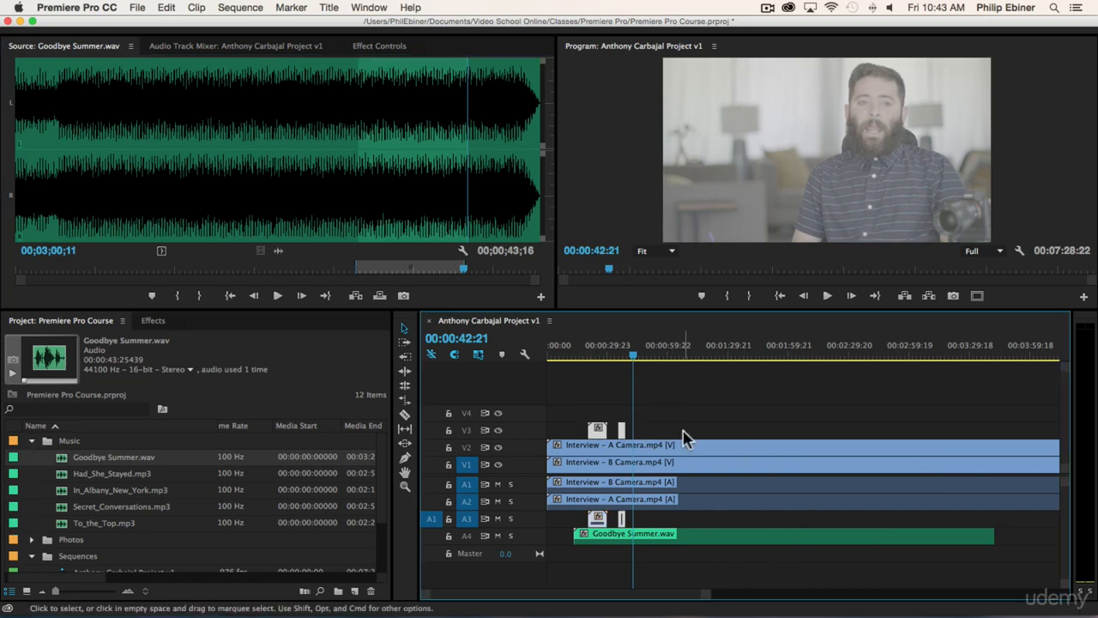
pyautogui.click(649, 412)
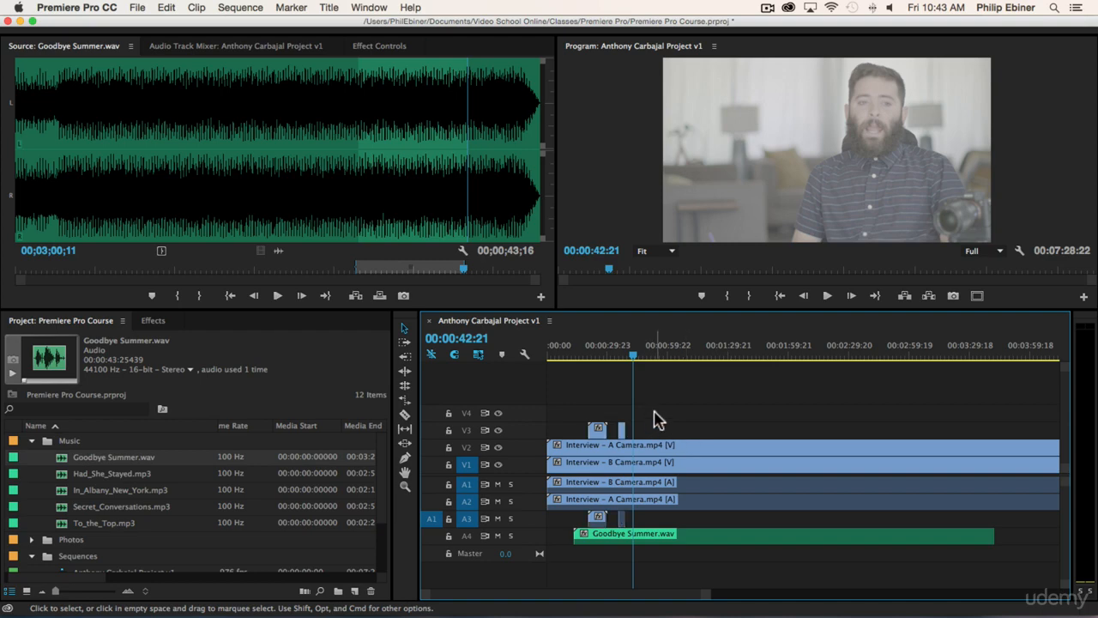